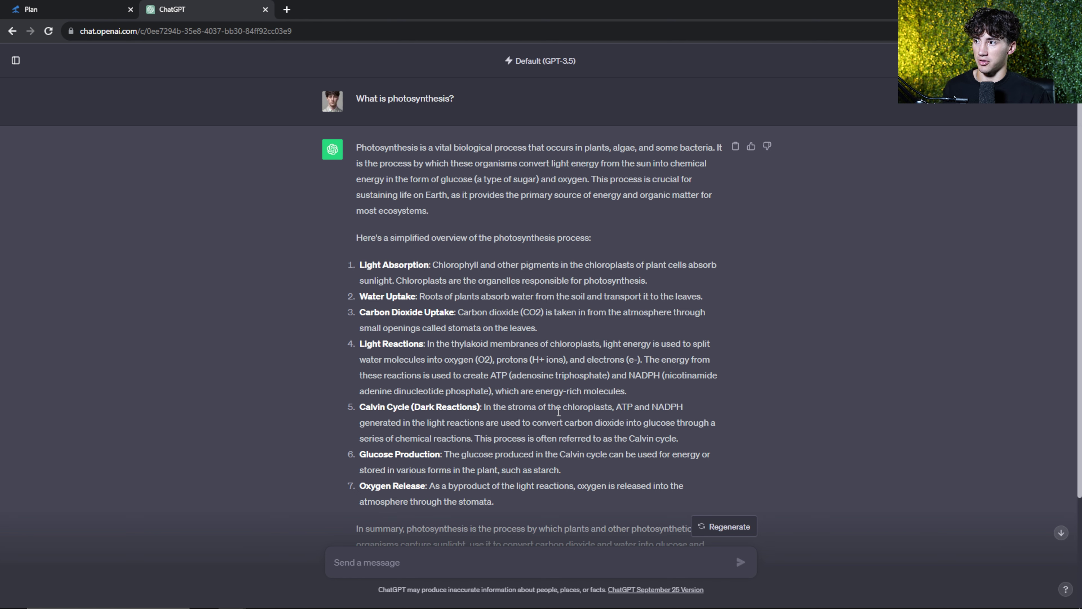
- Read through the photosynthesis answer and check the conversation's entry in the chat history
scroll(531, 393, "down", 2)
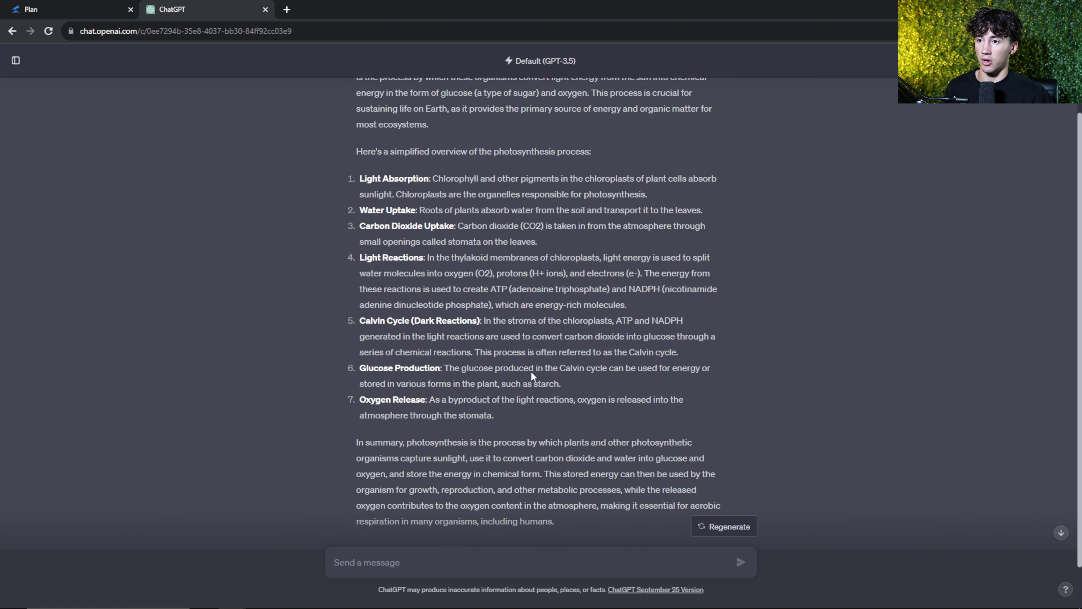
scroll(531, 371, "up", 1)
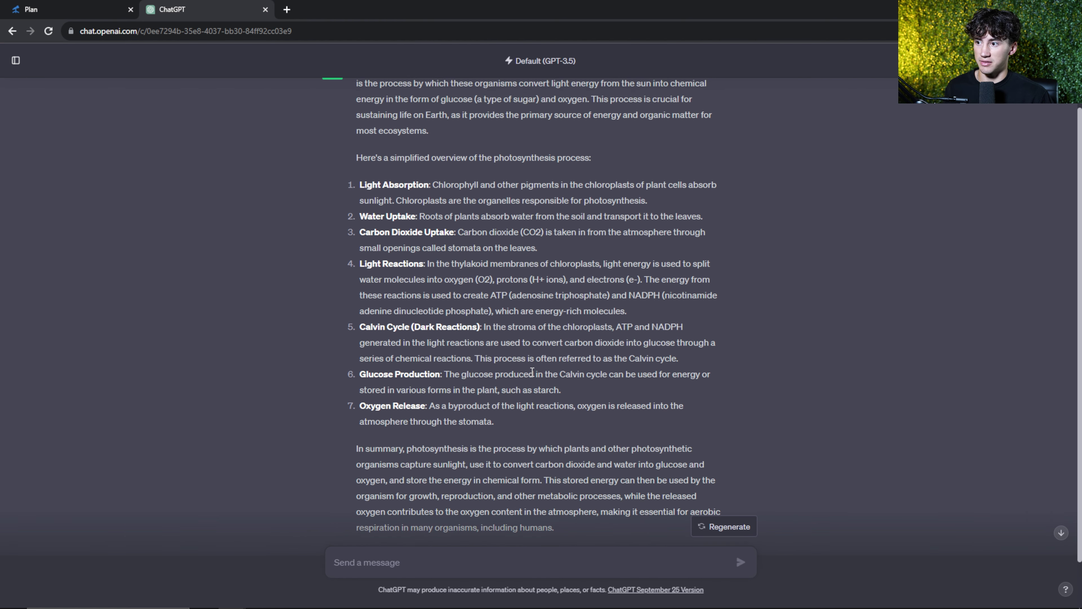
scroll(531, 371, "up", 2)
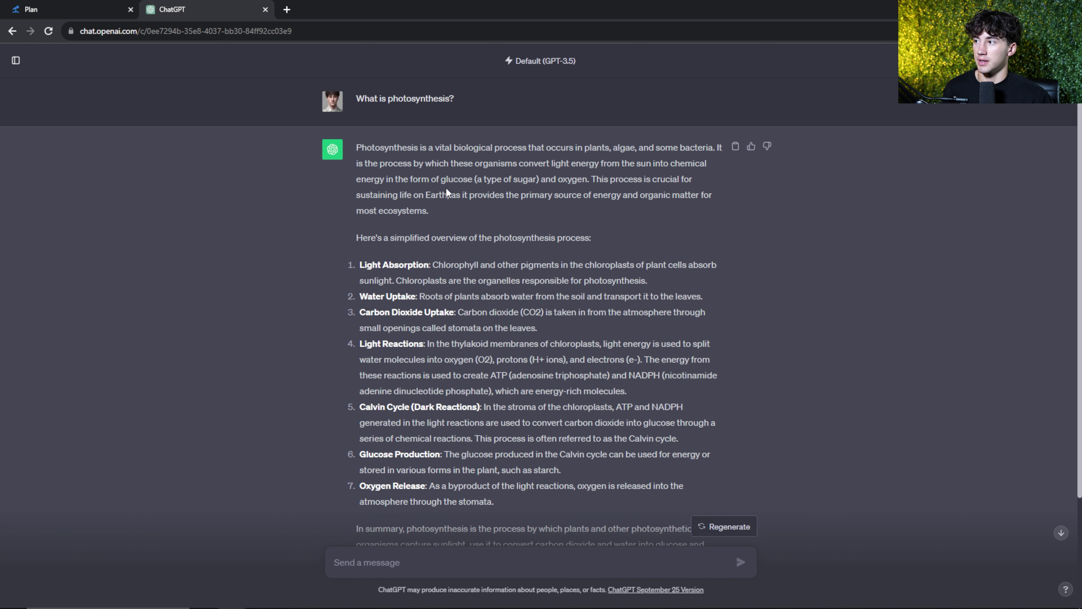
left_click(15, 60)
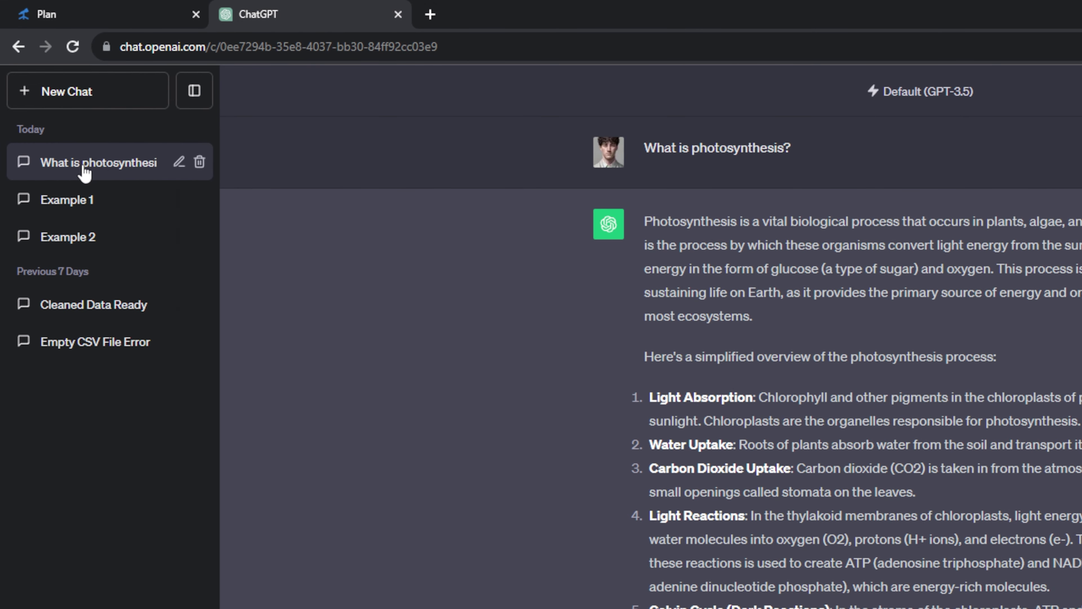
left_click(195, 92)
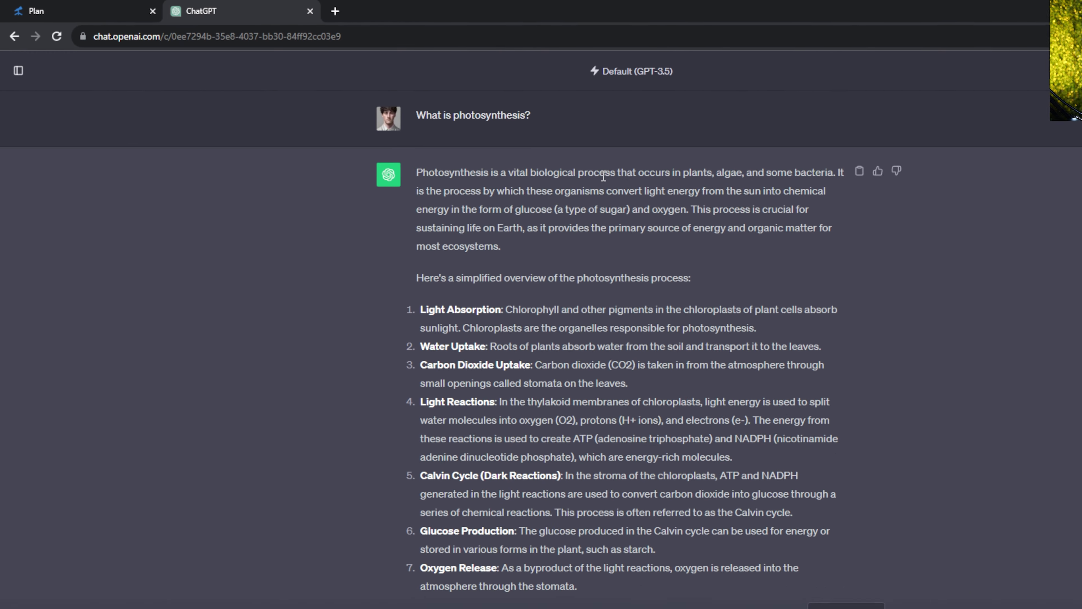
scroll(1001, 308, "down", 3)
scroll(506, 302, "up", 3)
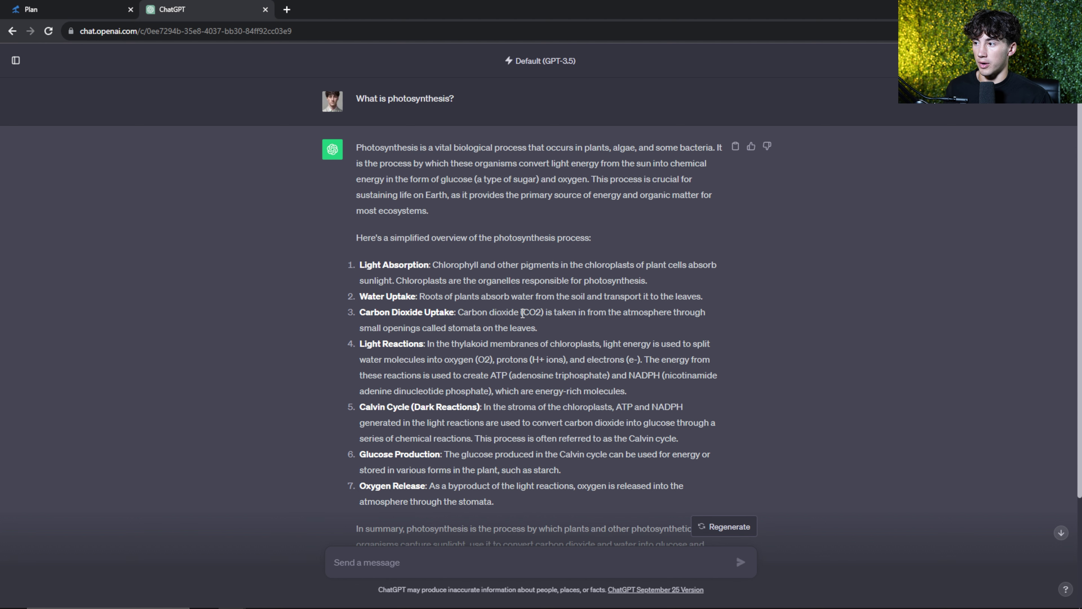
scroll(523, 313, "down", 1)
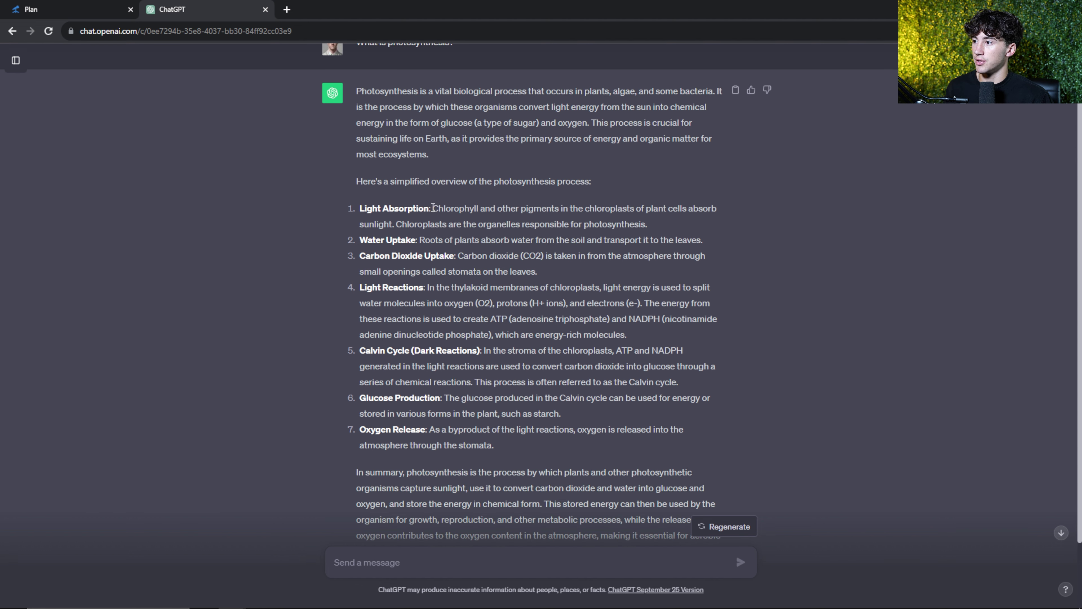
- Copy the term "Chlorophyll" from the Light Absorption point and ask the follow-up question "what is Chlorophyll?" in the same chat
left_click_drag(432, 208, 482, 207)
left_click(481, 208)
scroll(479, 129, "down", 2)
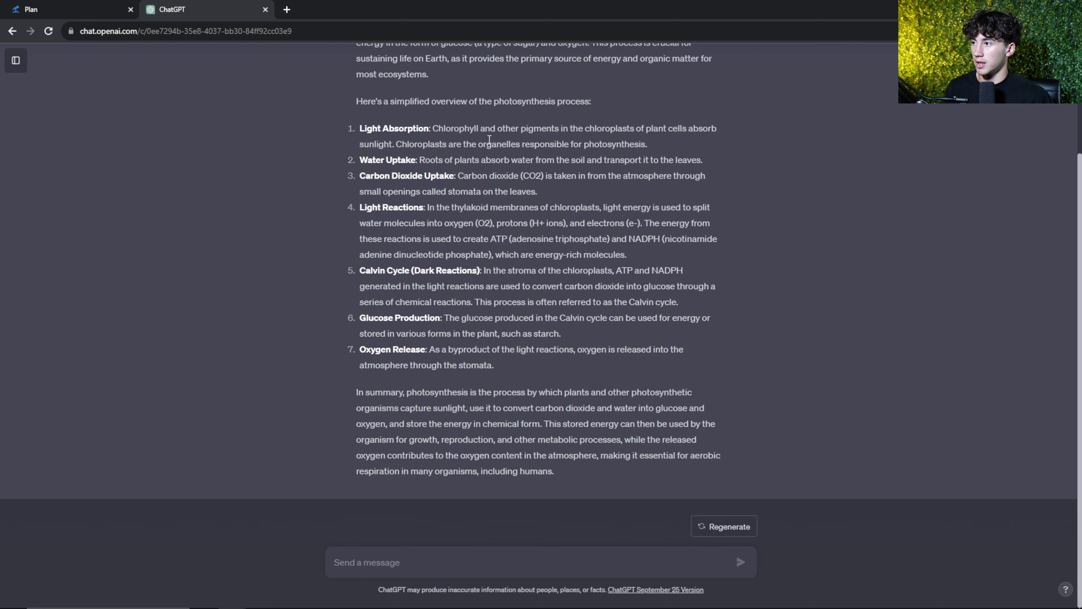
double_click(478, 129)
key("ctrl+c")
left_click(400, 565)
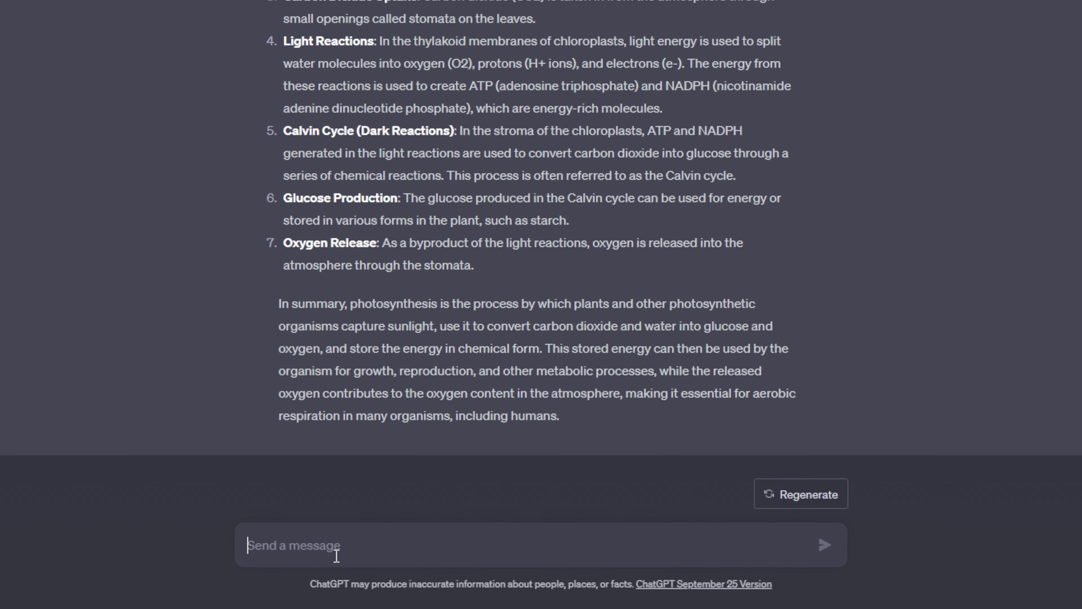
type("what is")
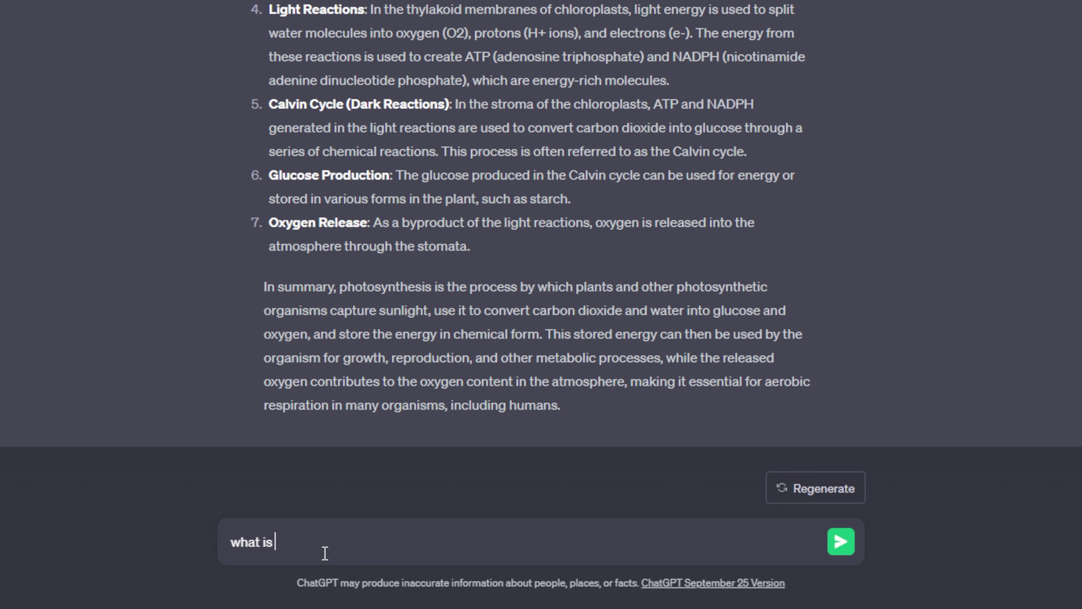
key("ctrl+v")
type("?")
key("Return")
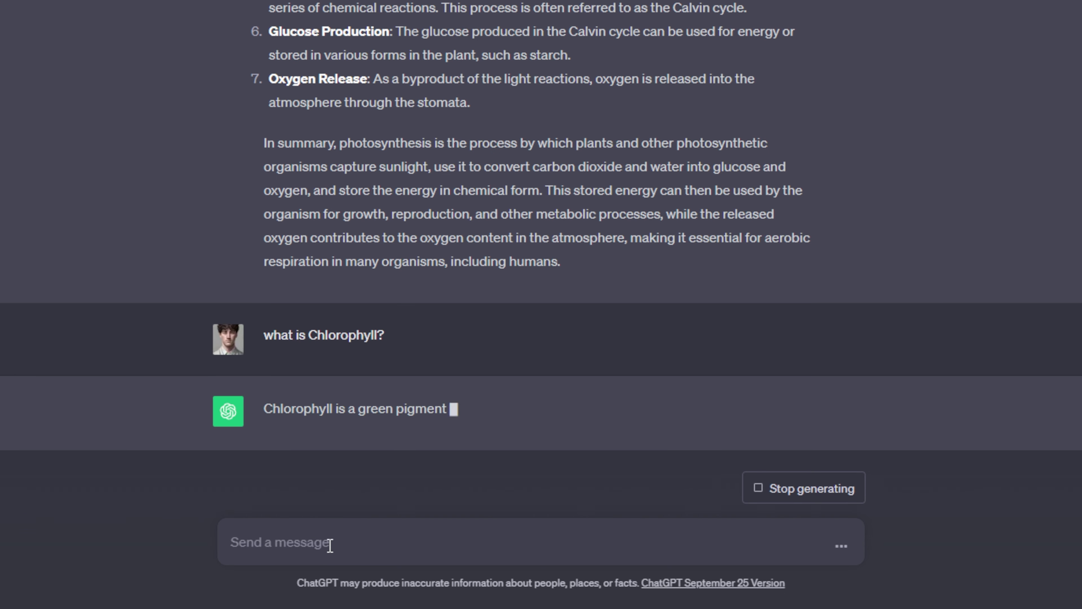
- Read through the chlorophyll answer and look back at the earlier photosynthesis answer for context
scroll(605, 328, "down", 1)
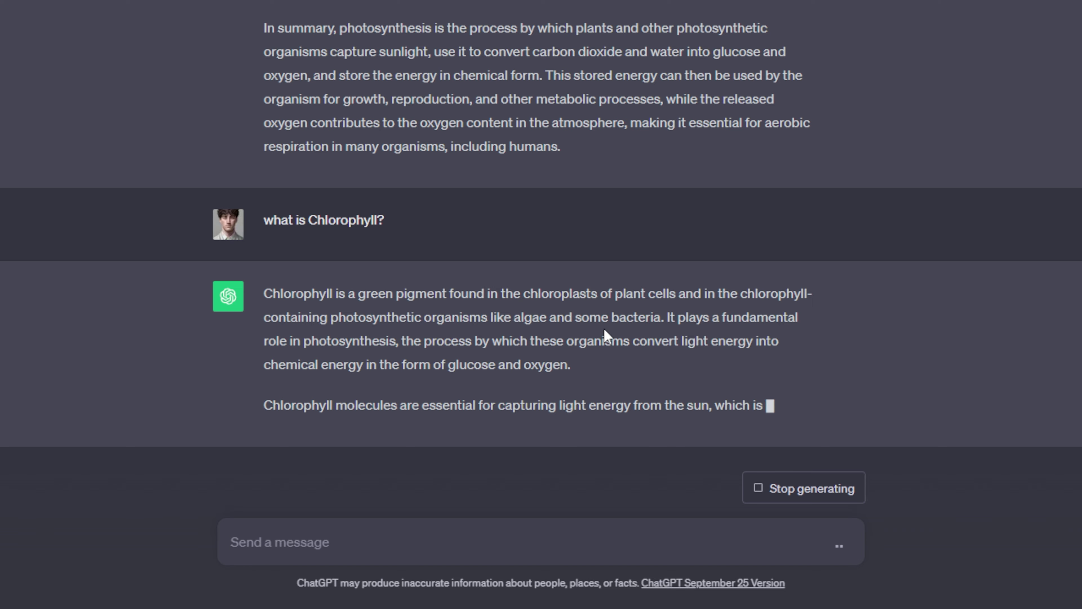
scroll(604, 330, "up", 10)
scroll(446, 251, "down", 10)
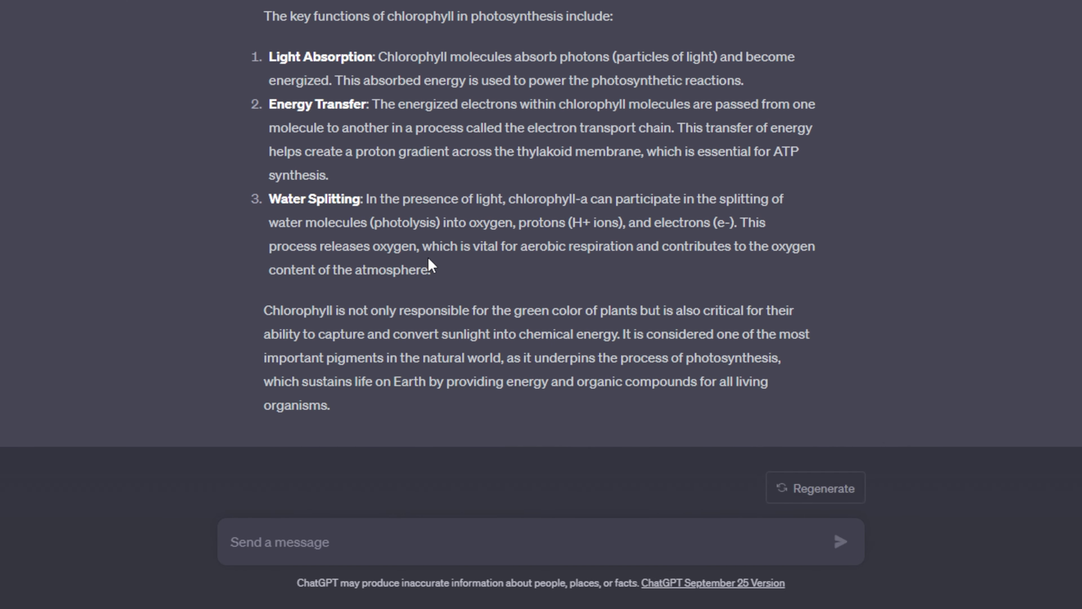
scroll(518, 248, "up", 1)
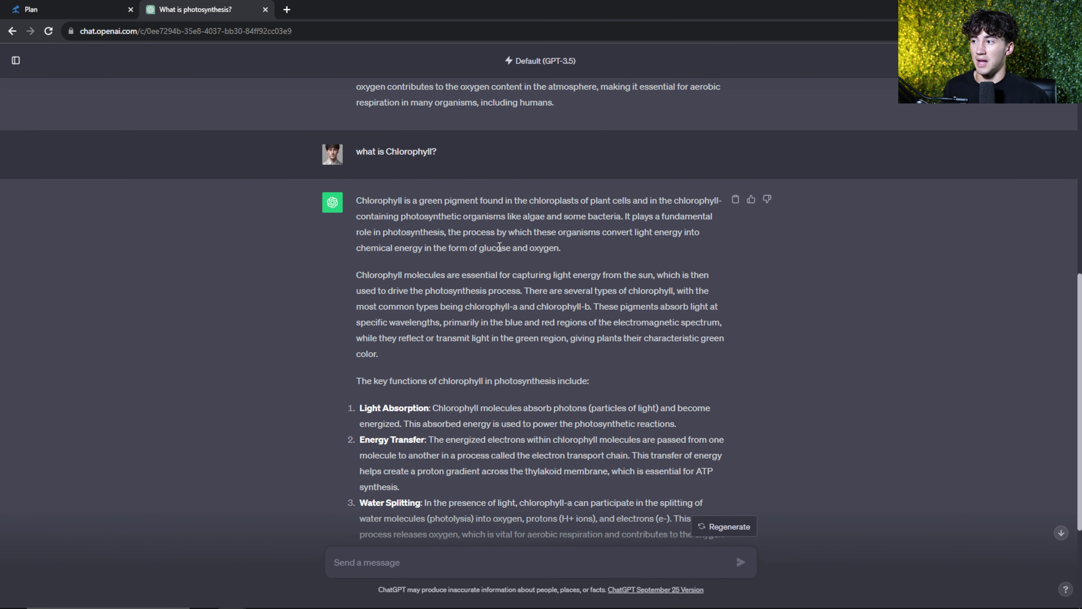
scroll(506, 255, "down", 4)
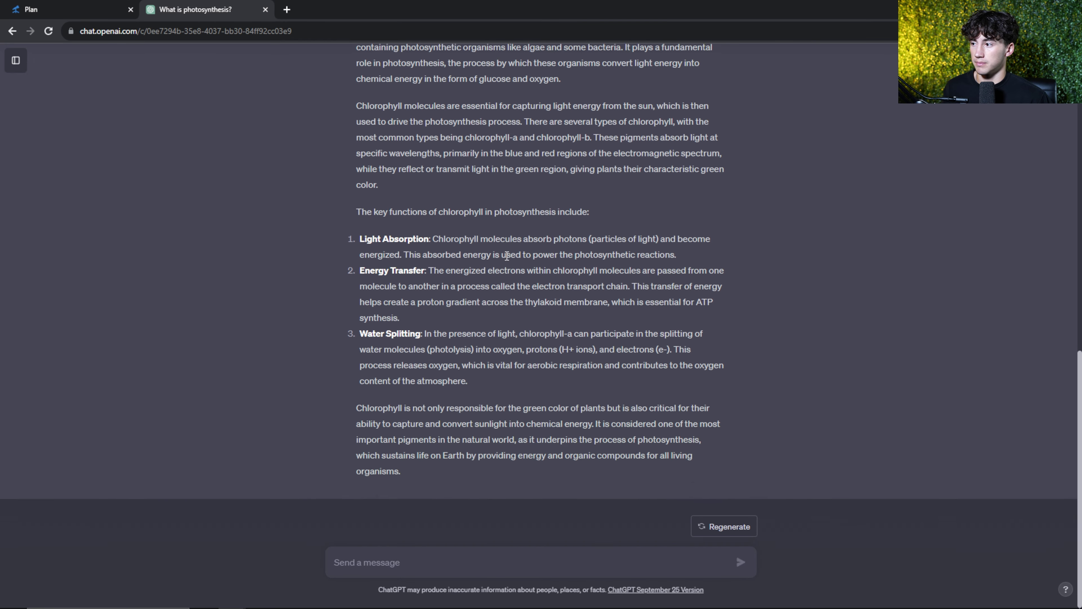
scroll(511, 298, "up", 4)
left_click_drag(356, 208, 466, 212)
scroll(466, 213, "up", 7)
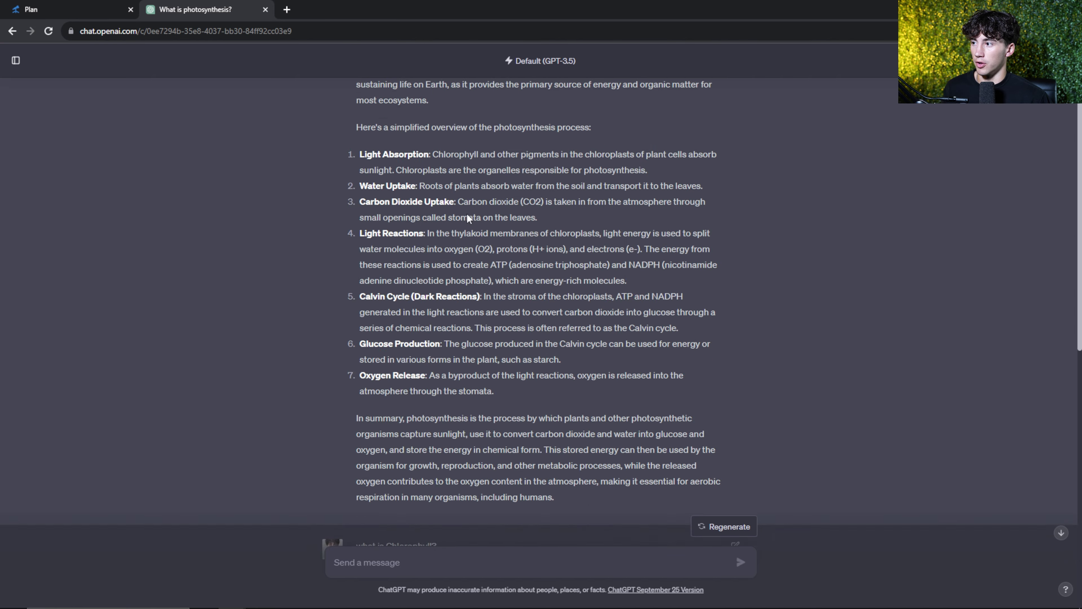
- Examine the closing paragraph of the chlorophyll answer about plant colour and converting sunlight into chemical energy
scroll(357, 414, "down", 11)
left_click_drag(356, 409, 530, 408)
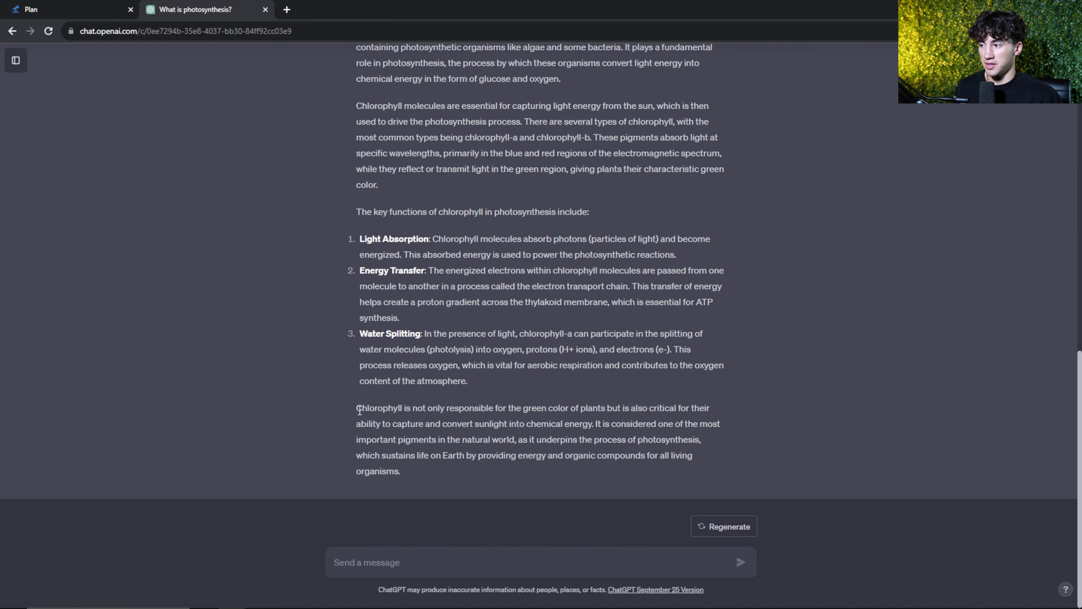
left_click_drag(525, 314, 628, 314)
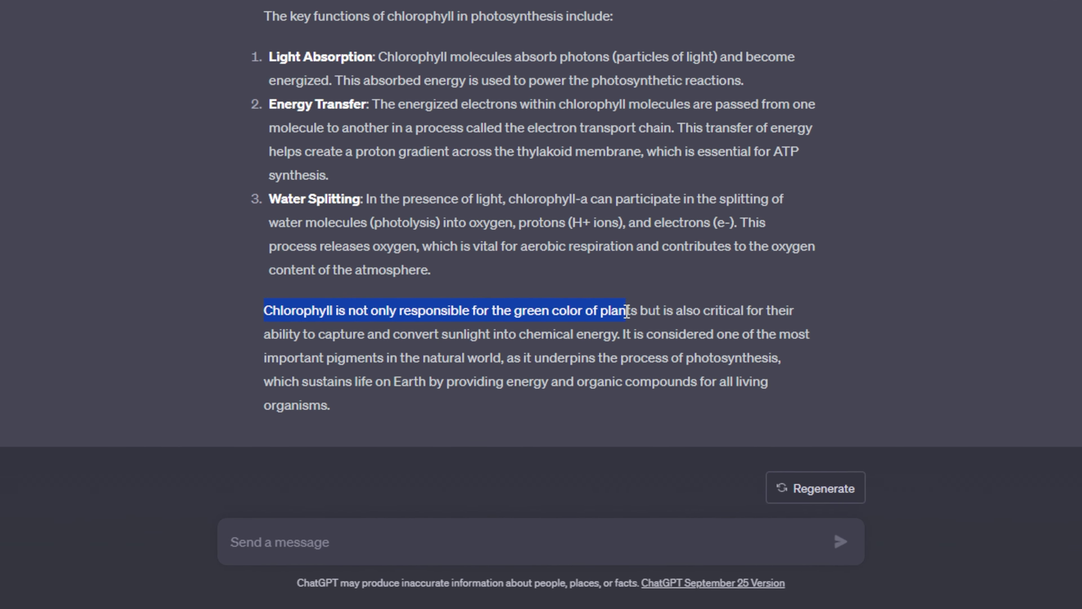
left_click(685, 318)
left_click_drag(264, 334, 586, 335)
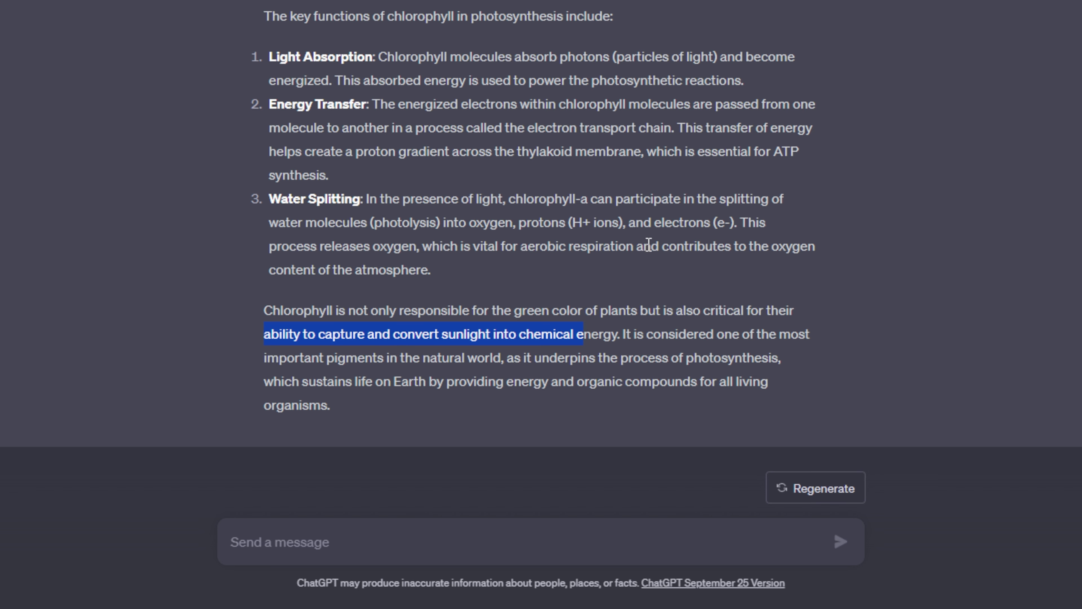
left_click(632, 253)
scroll(631, 253, "up", 5)
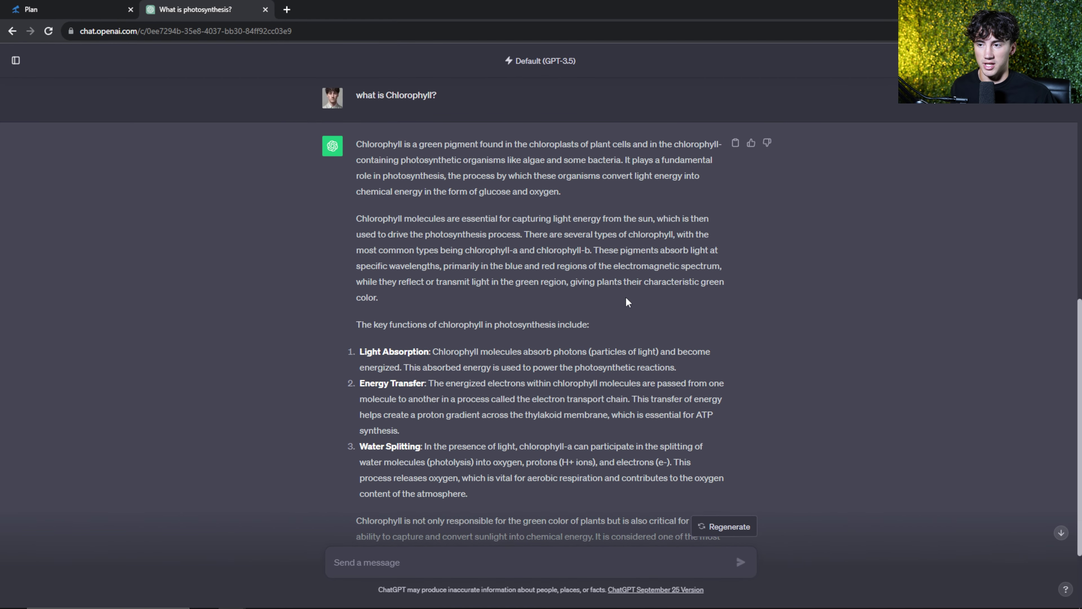
- Start a new chat and collapse the chat history sidebar
key("ctrl+shift+s")
scroll(688, 291, "up", 8)
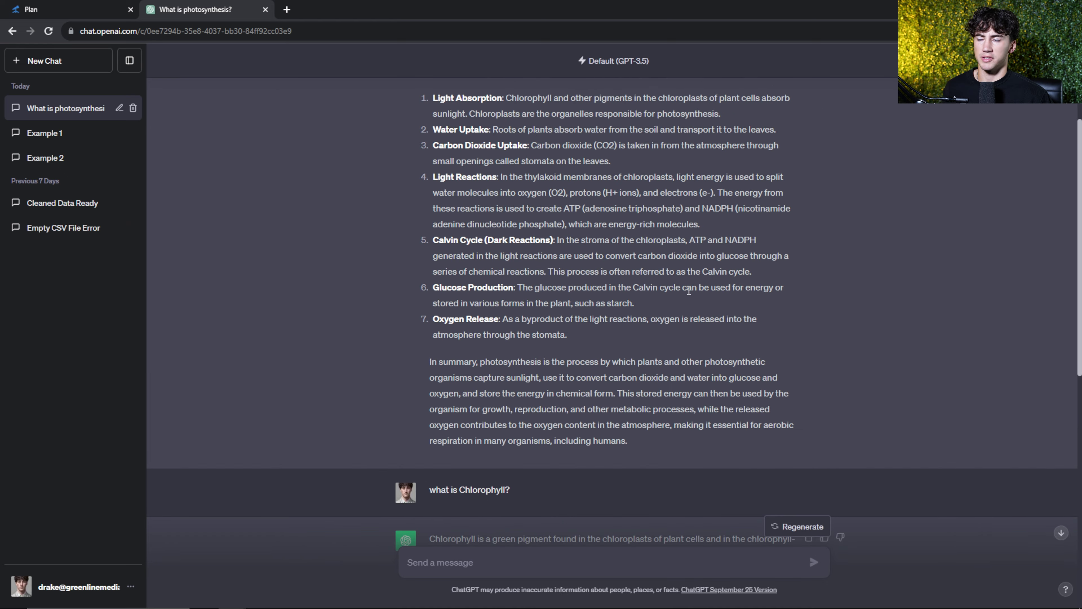
scroll(689, 292, "up", 4)
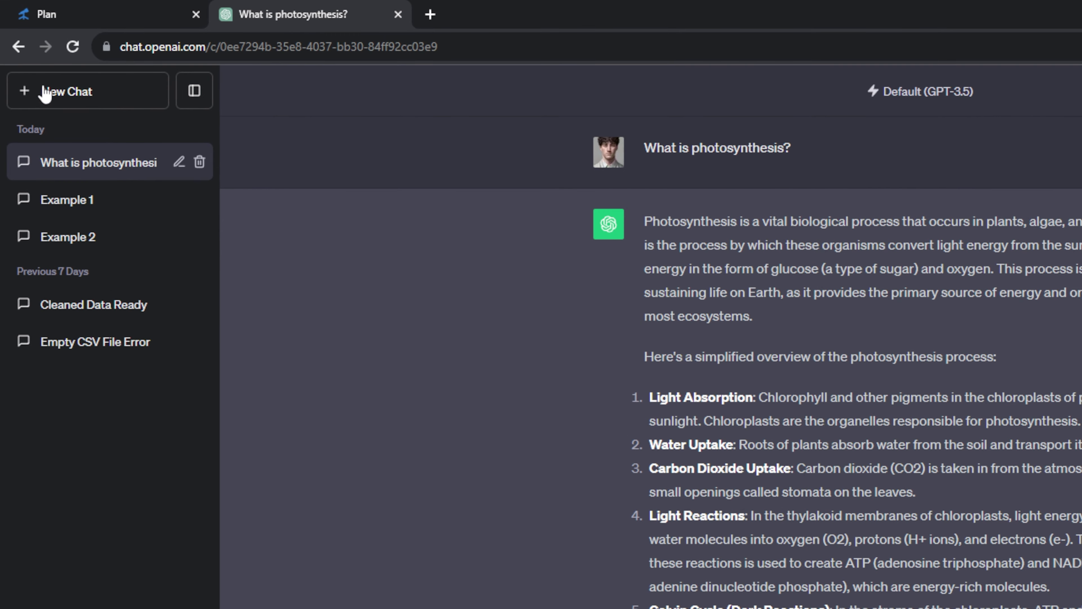
left_click(208, 105)
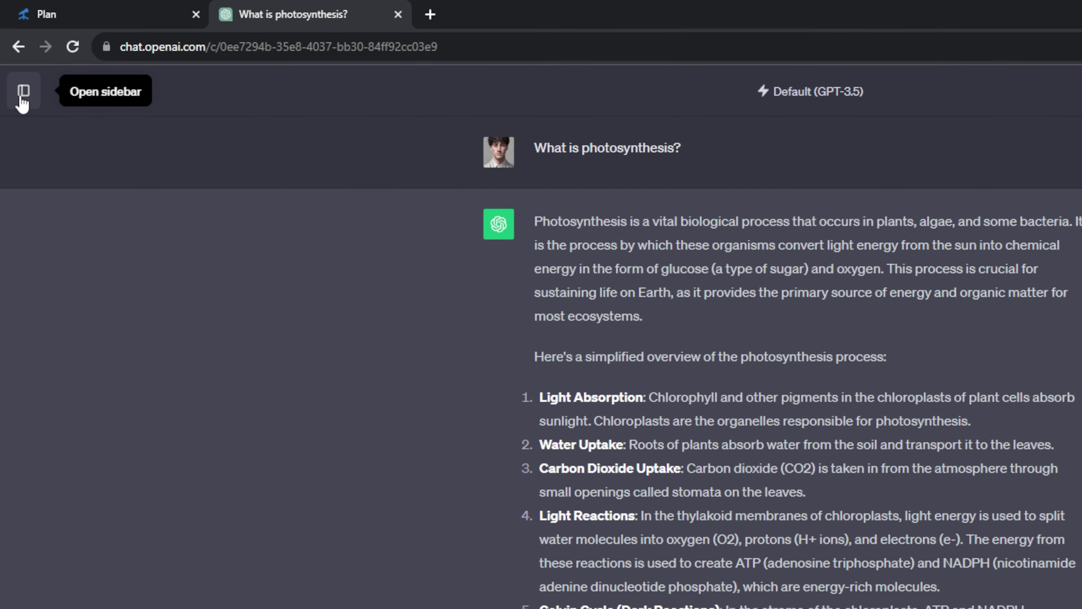
left_click(24, 94)
left_click(80, 104)
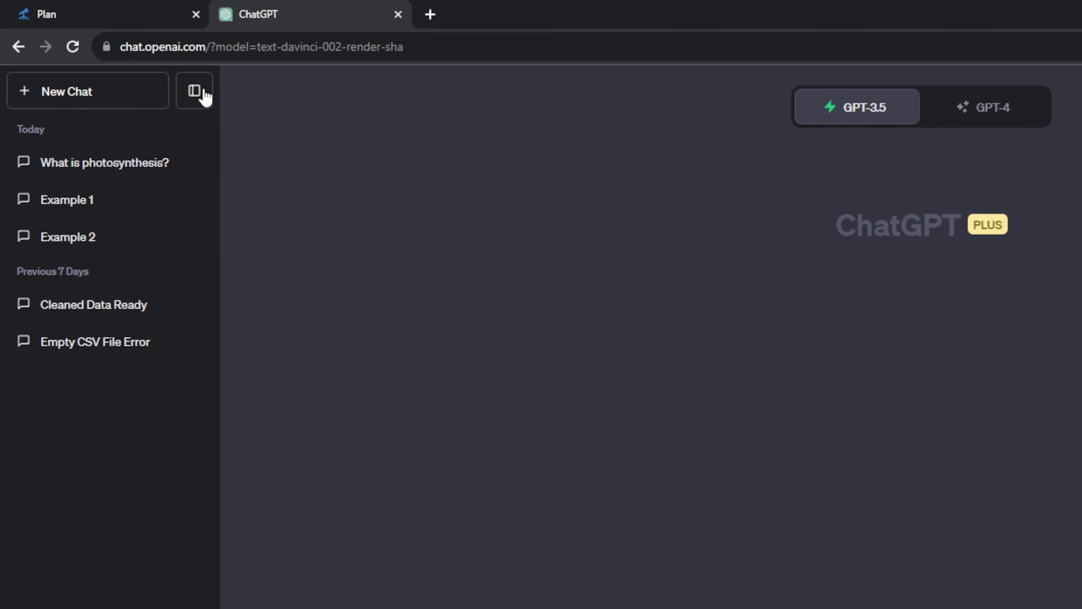
left_click(194, 90)
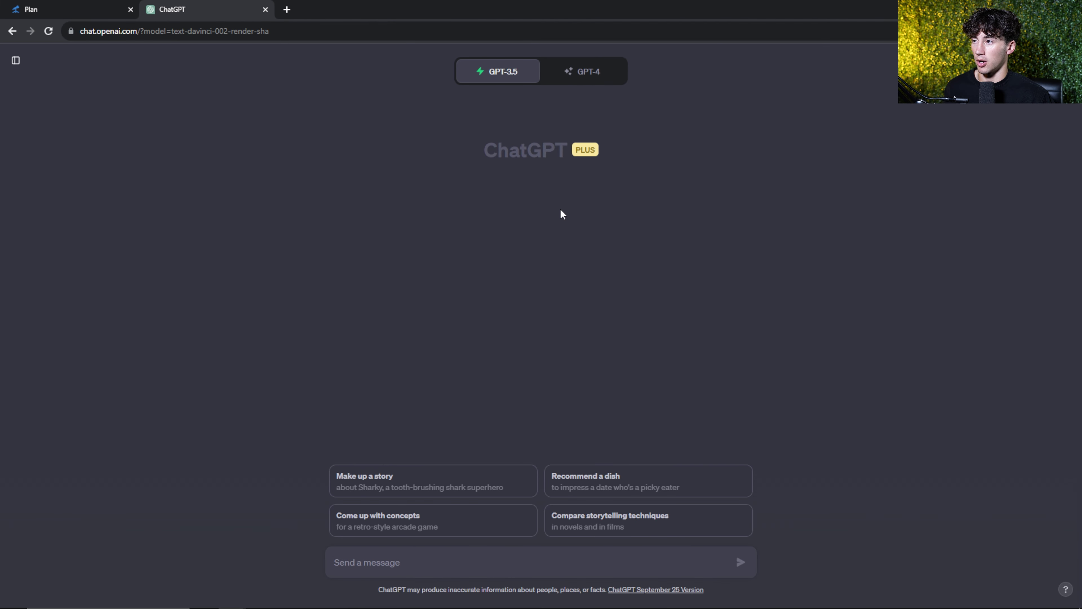
- Send the prompt "Can you compare and contrast the economic policies of Theodore Roosevelt and Woodrow Wilson?"
left_click(463, 562)
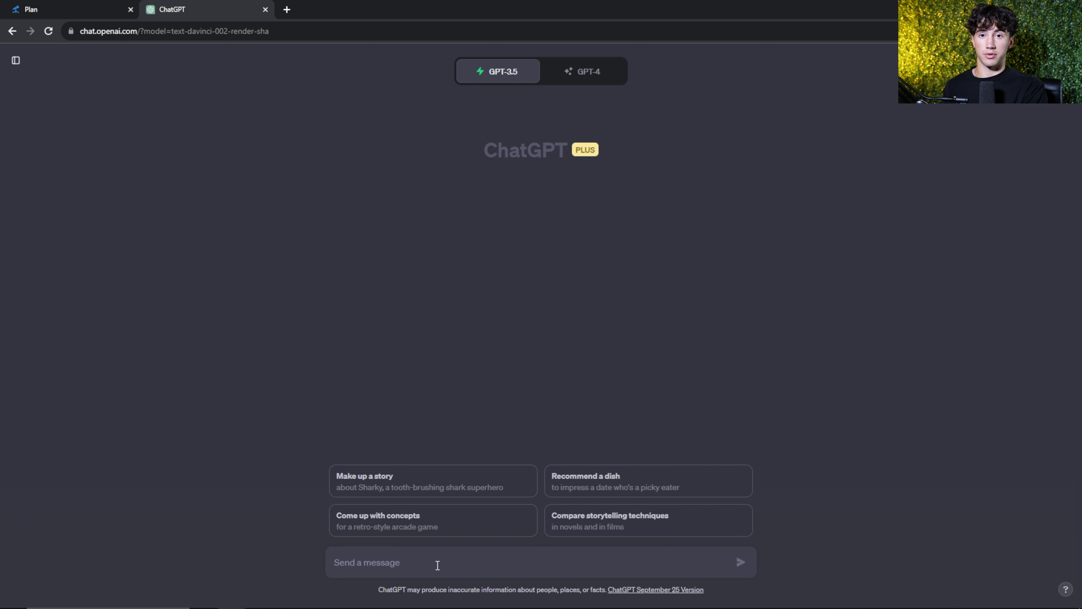
type("Can you compare and contrast the economic policies of Theodore Roosevelt and Woodrow Wilson?")
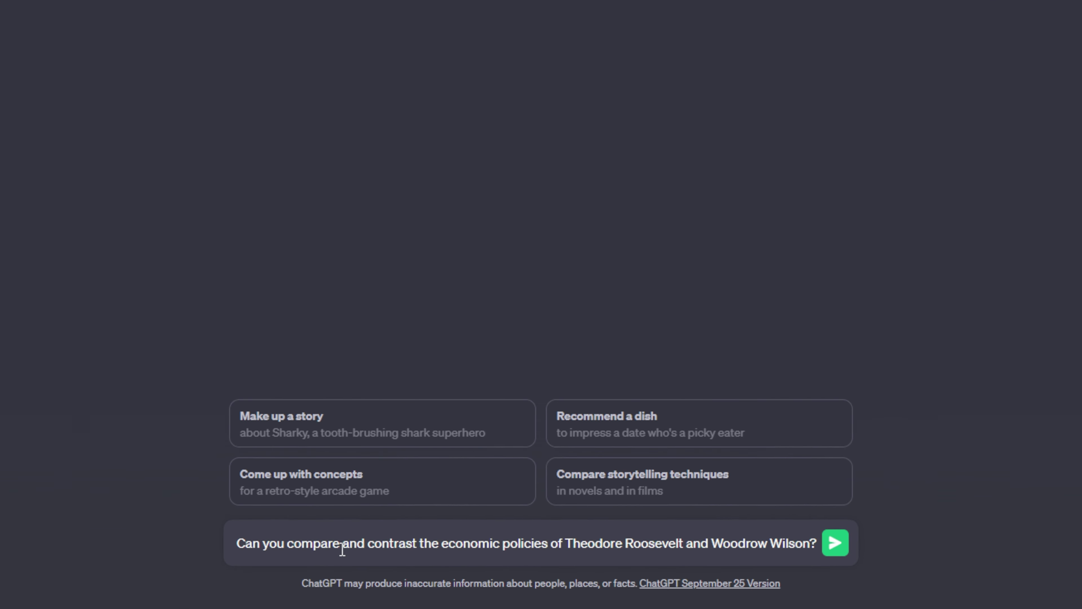
left_click_drag(235, 542, 379, 546)
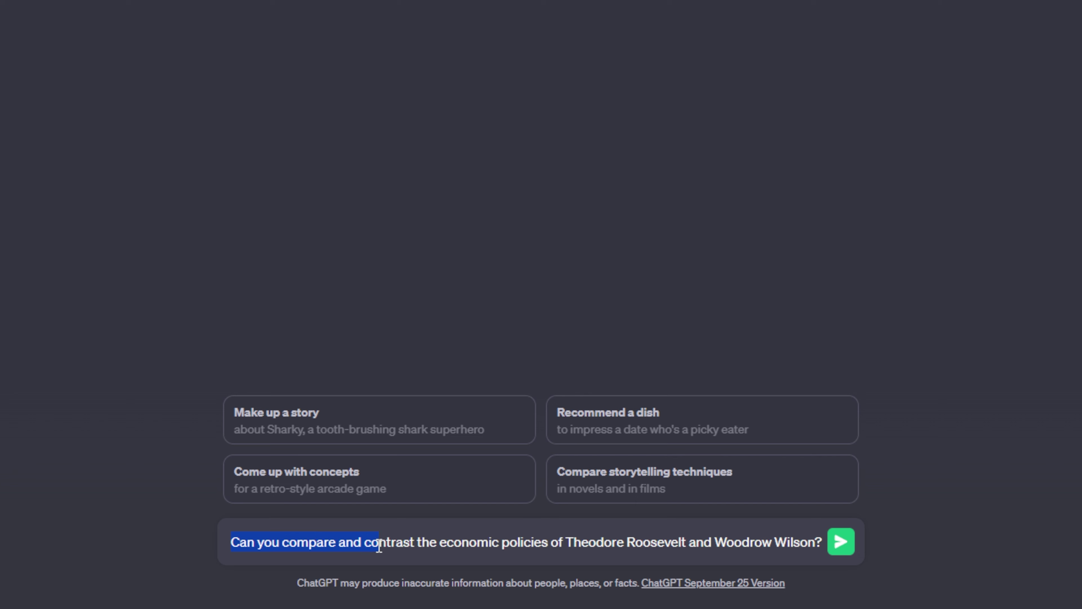
left_click_drag(456, 542, 823, 547)
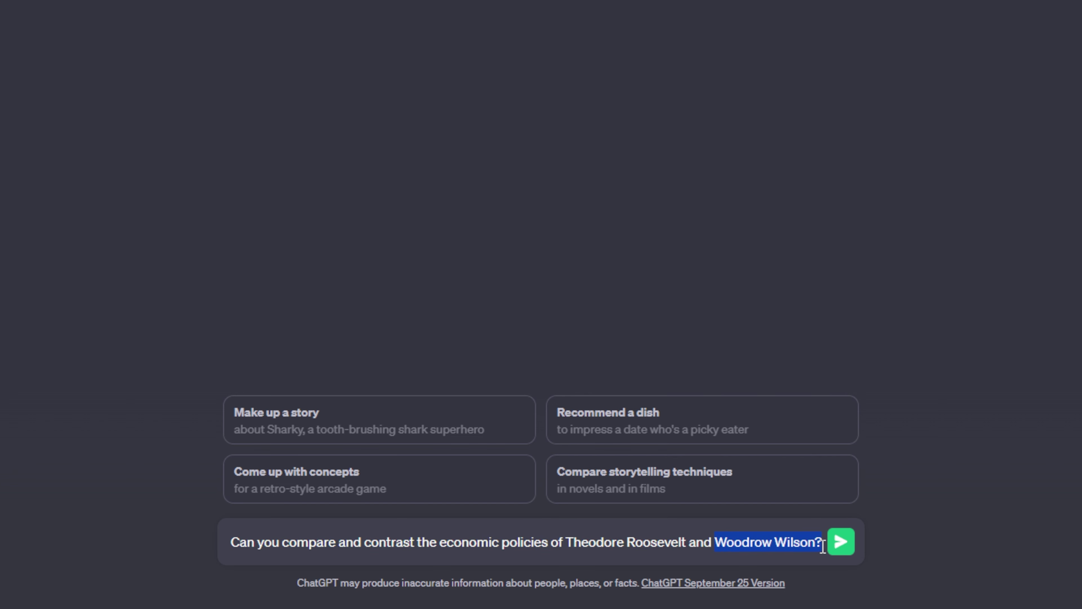
left_click(840, 542)
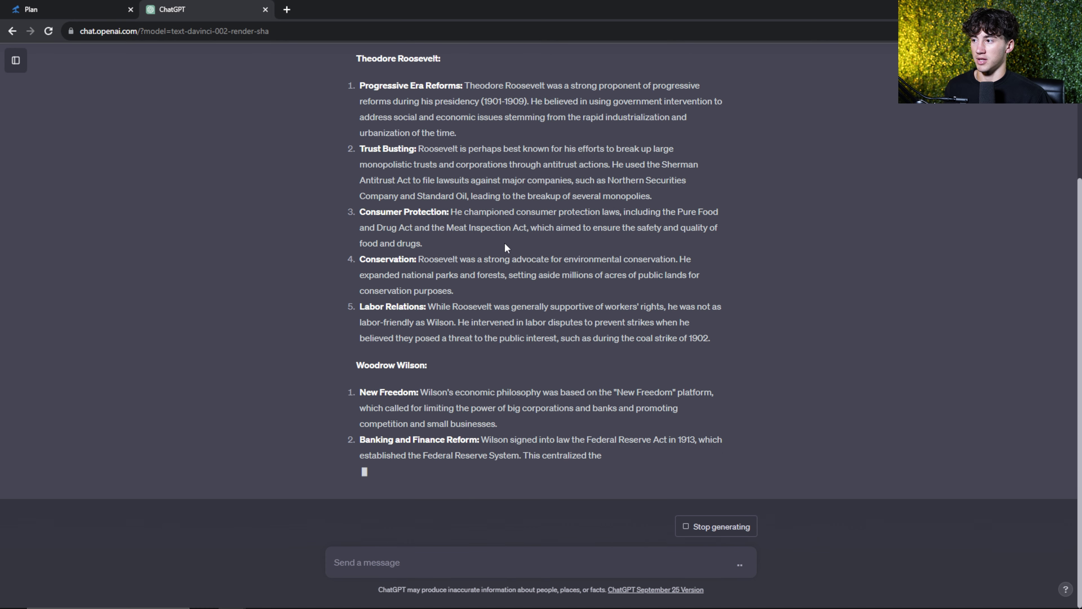
- Examine the introduction and the five Theodore Roosevelt points in the generated comparison
scroll(504, 256, "up", 2)
scroll(506, 268, "up", 2)
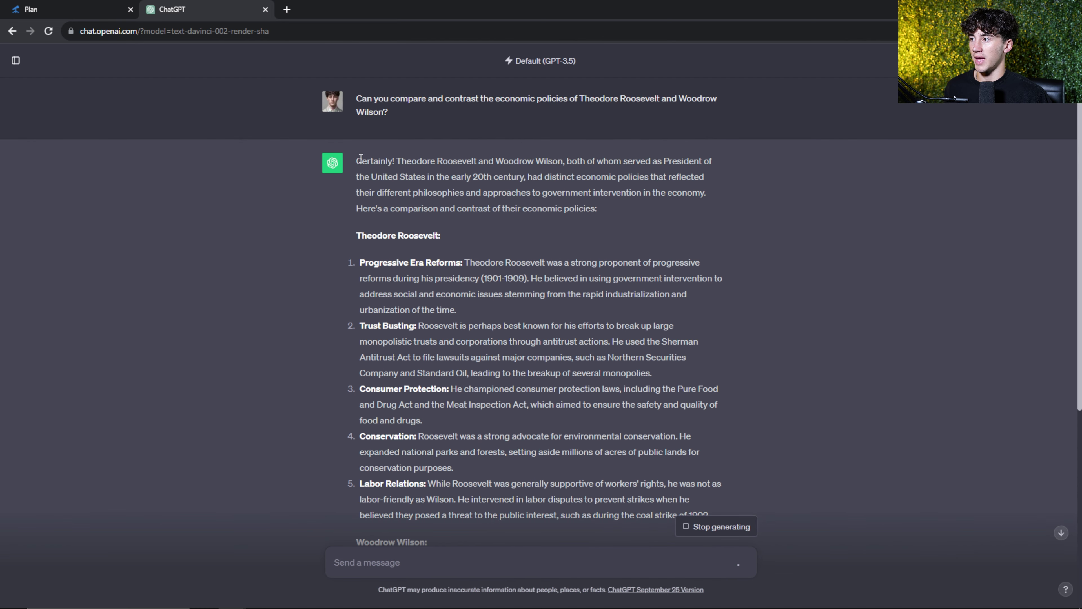
left_click_drag(356, 235, 443, 237)
scroll(486, 202, "down", 2)
left_click(374, 119)
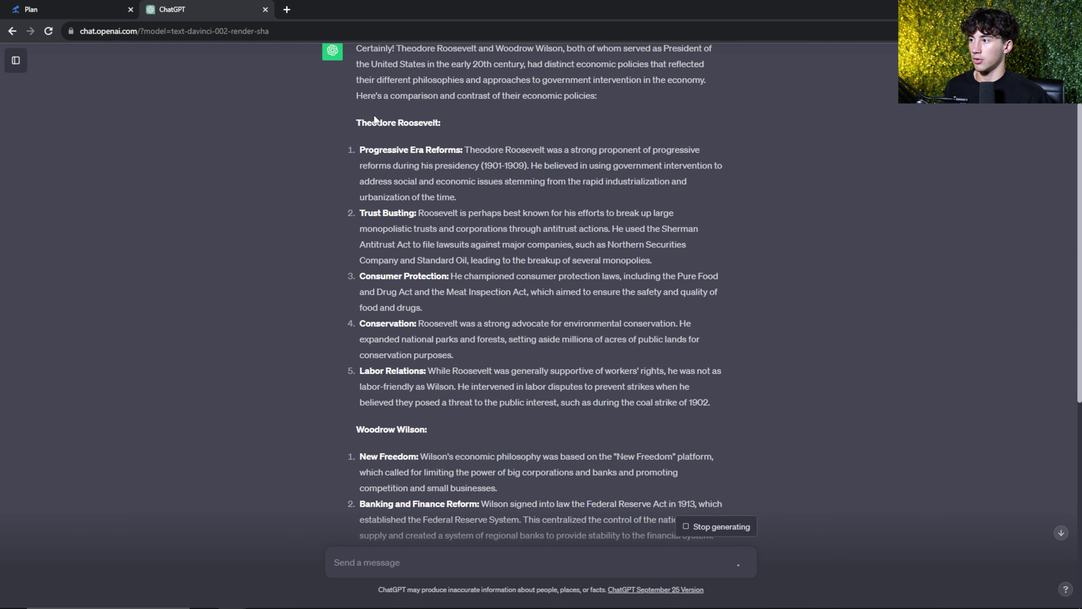
left_click_drag(356, 122, 754, 405)
left_click(754, 406)
scroll(737, 389, "down", 2)
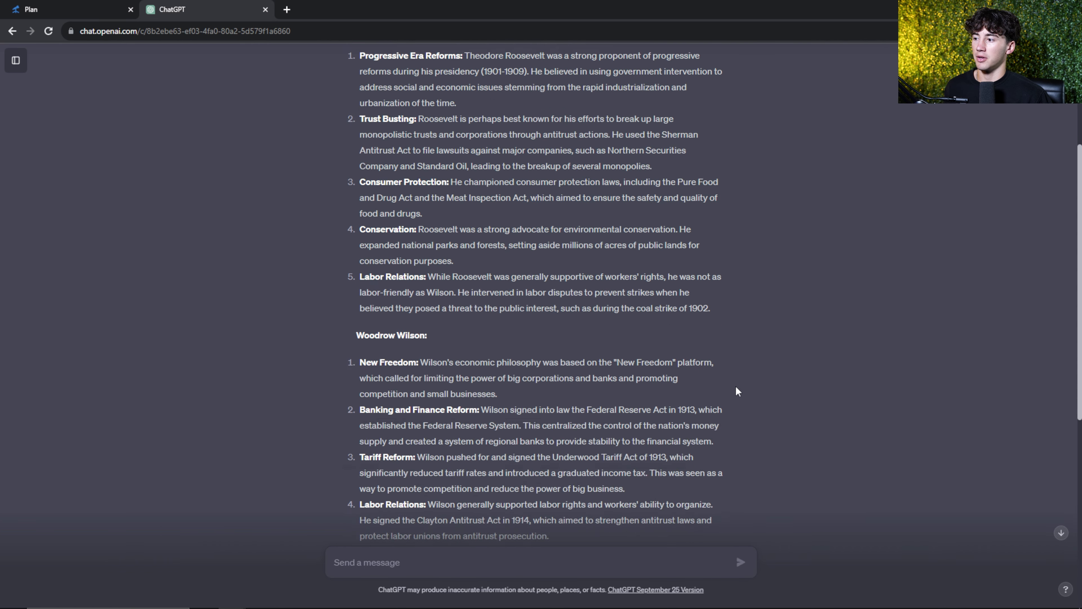
- Examine the five Woodrow Wilson points and continue to the Contrast section of the answer
scroll(736, 387, "down", 4)
left_click_drag(349, 140, 428, 150)
left_click(504, 156)
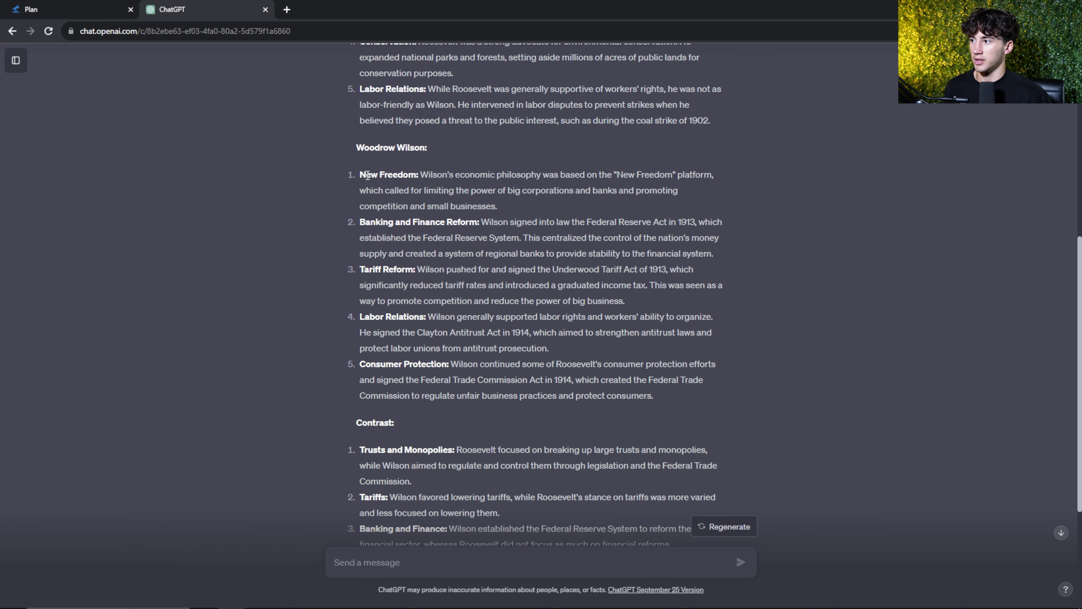
left_click_drag(367, 174, 692, 377)
left_click(693, 371)
scroll(693, 369, "down", 2)
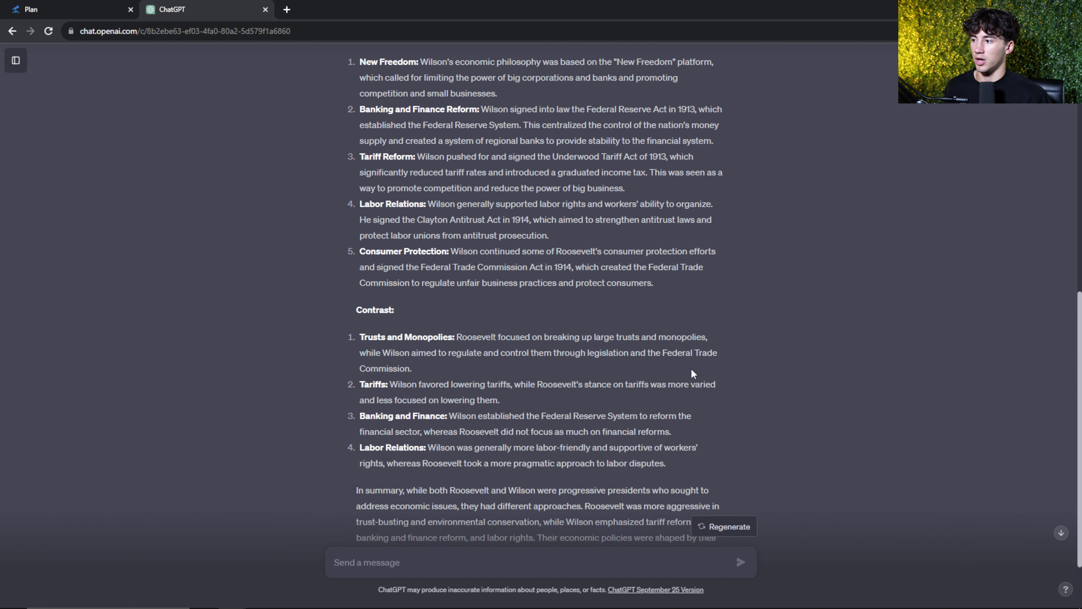
- Examine the four points in the Contrast section of the Roosevelt and Wilson answer
scroll(693, 370, "up", 8)
left_click_drag(1081, 209, 1029, 444)
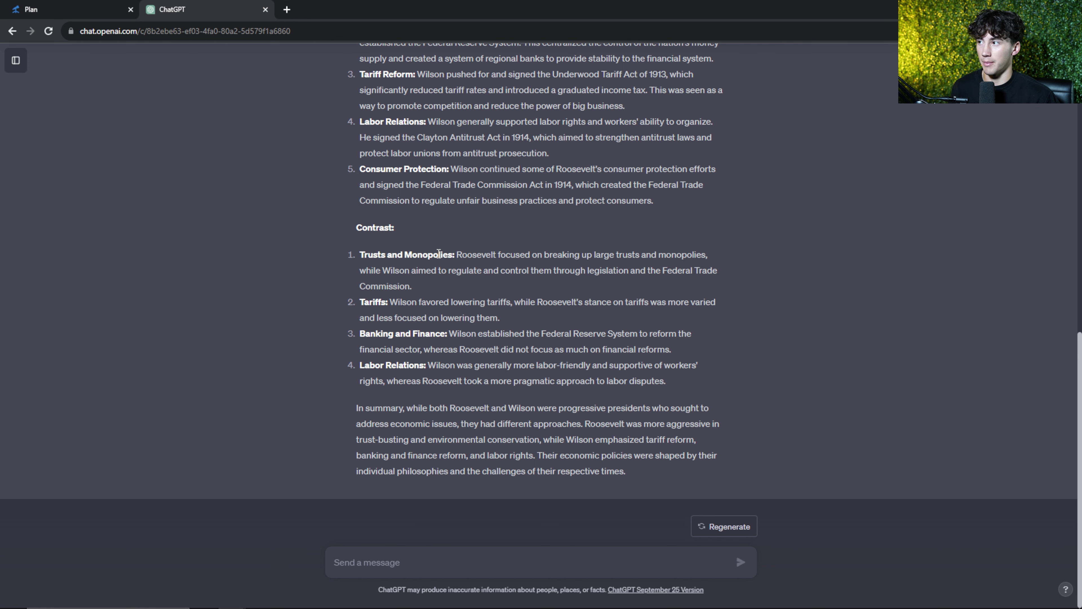
scroll(488, 302, "up", 7)
scroll(487, 301, "down", 7)
left_click_drag(396, 227, 369, 255)
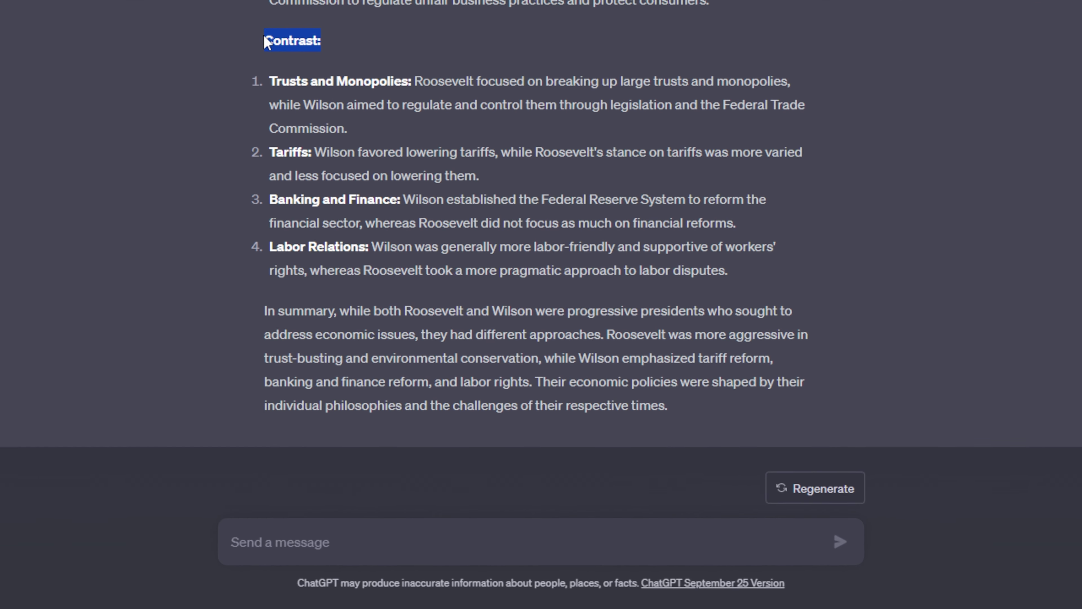
left_click_drag(283, 81, 765, 277)
left_click(765, 277)
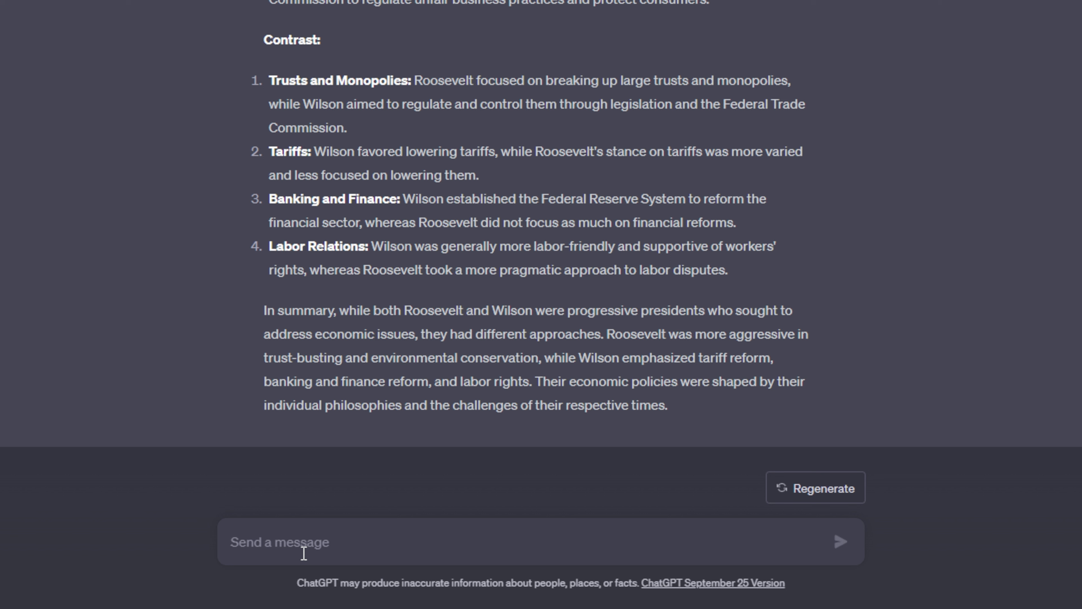
- Send the follow-up prompt "Add two more items to contrast between the economic policies."
type("Add two more items to contrast")
left_click_drag(455, 545, 204, 546)
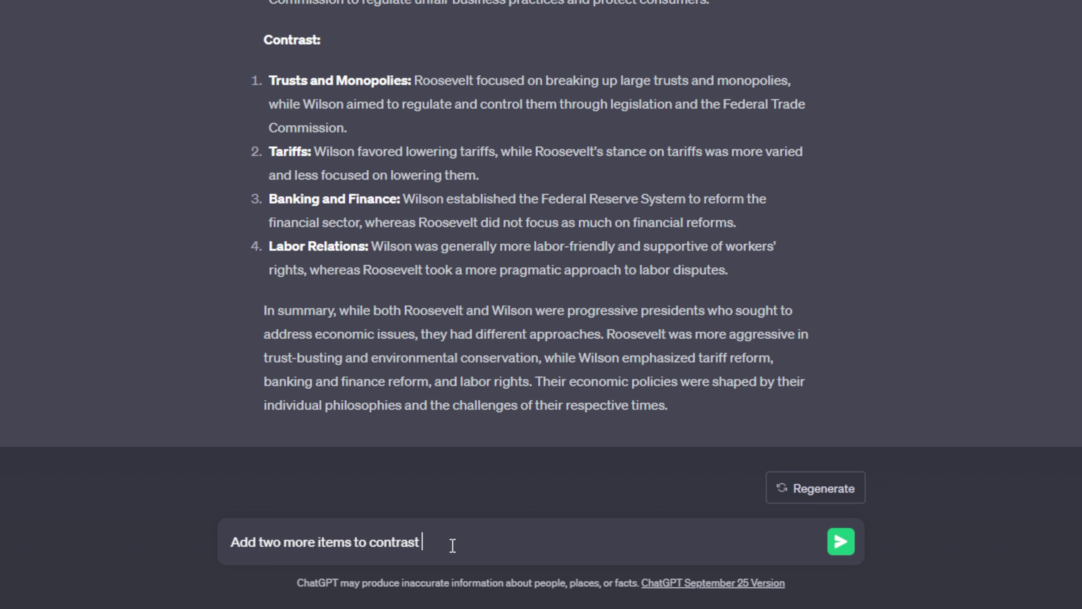
type("between the exconomic policies.")
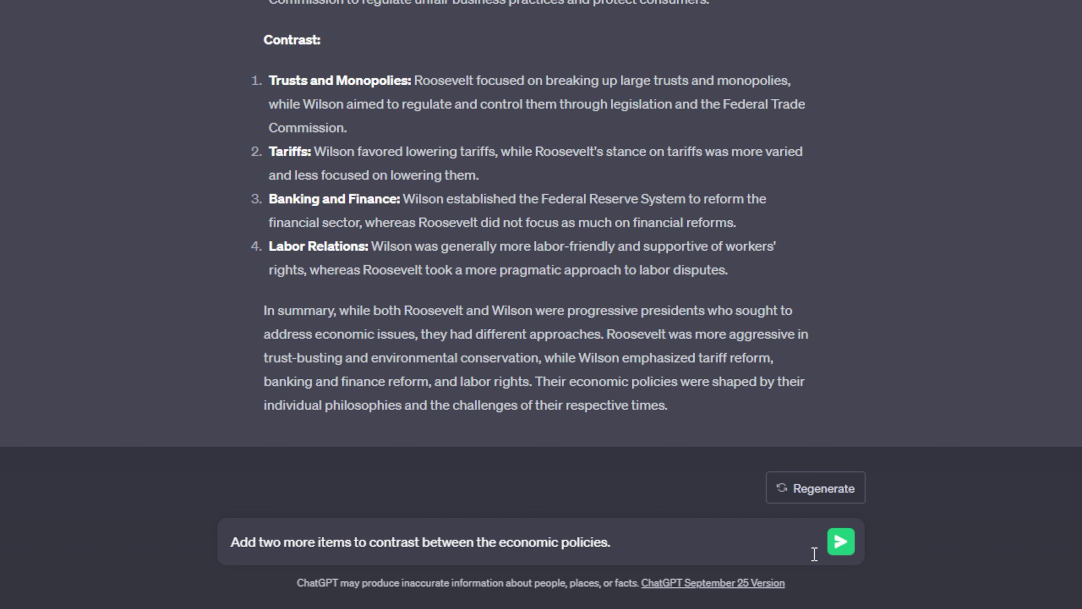
left_click(848, 540)
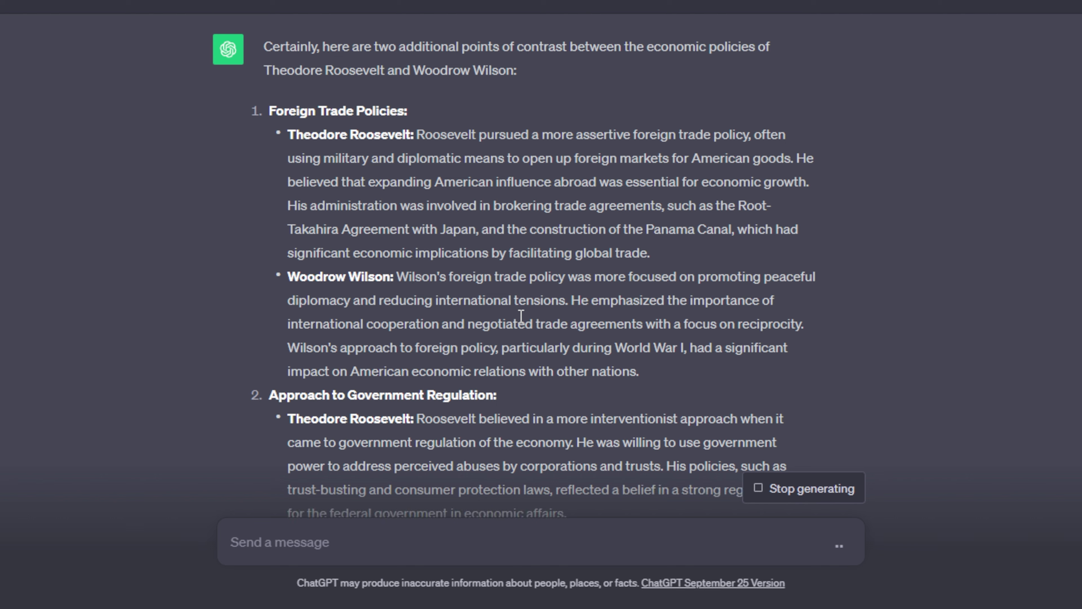
- Review the four original contrast items alongside the two additional points in the new answer
scroll(521, 316, "up", 5)
scroll(521, 316, "up", 4)
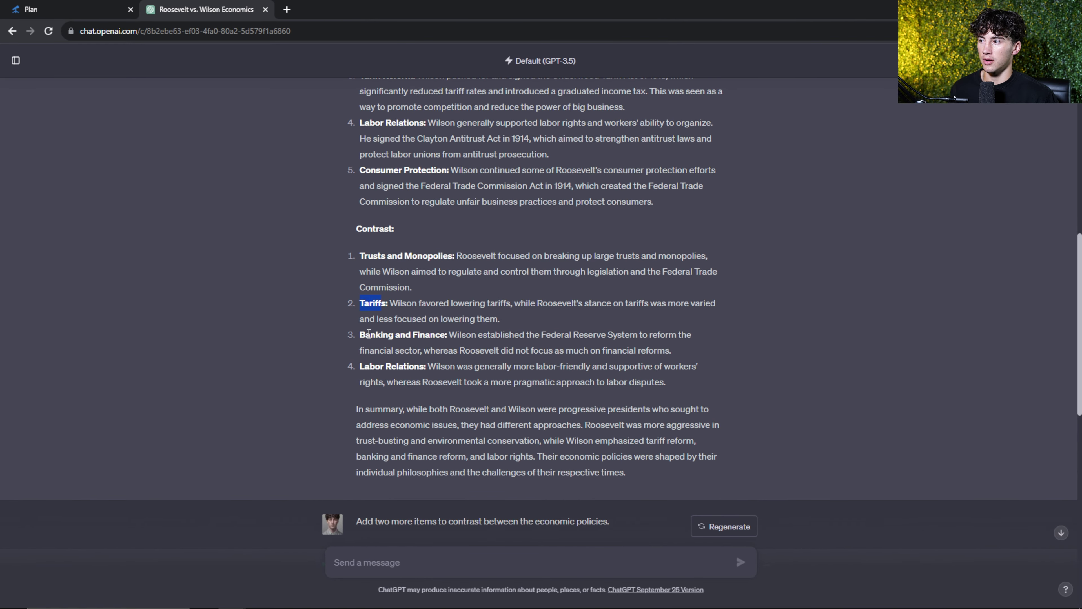
left_click_drag(360, 334, 443, 333)
left_click(361, 367)
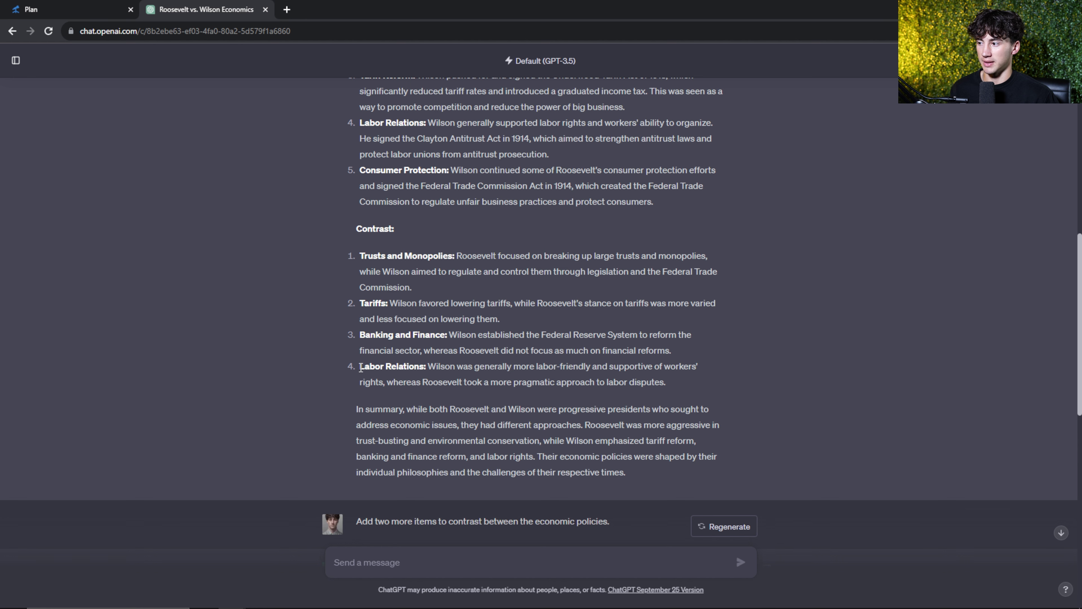
left_click_drag(361, 368, 422, 368)
scroll(455, 332, "down", 9)
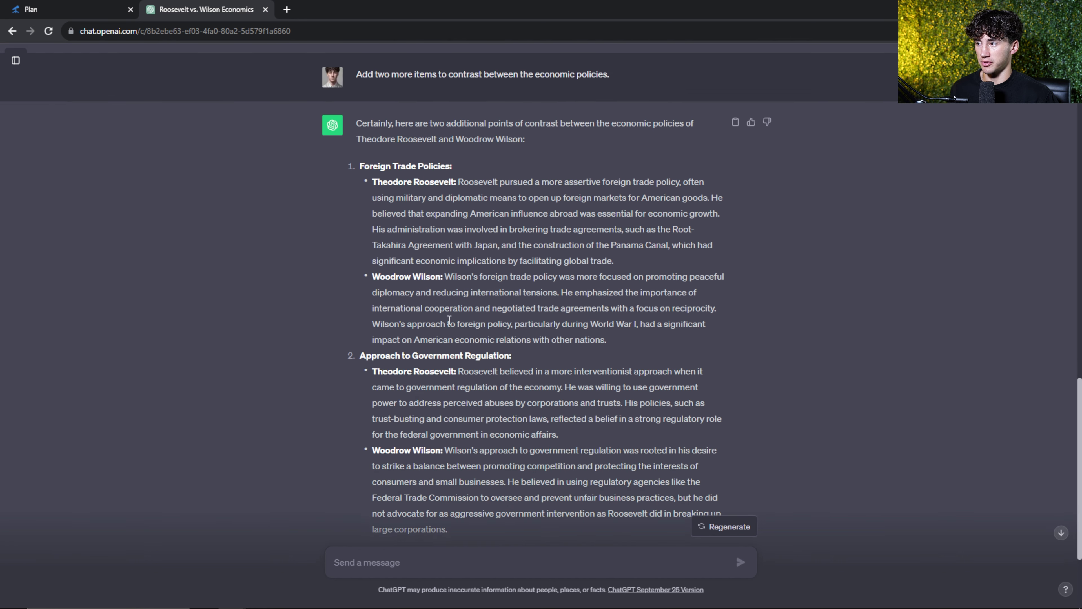
left_click_drag(364, 162, 443, 160)
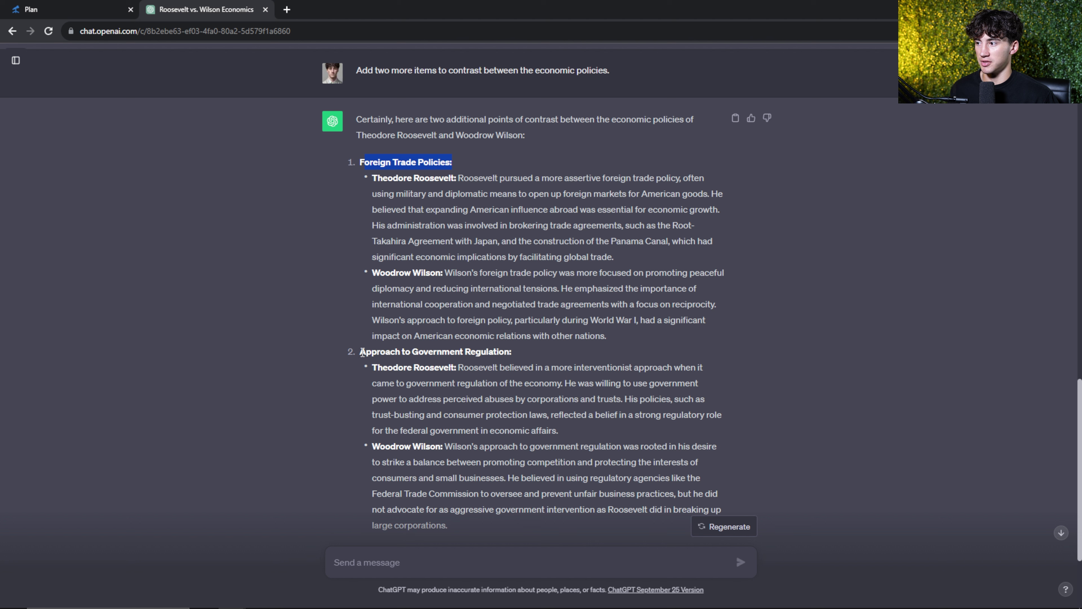
left_click_drag(362, 352, 514, 350)
left_click(560, 350)
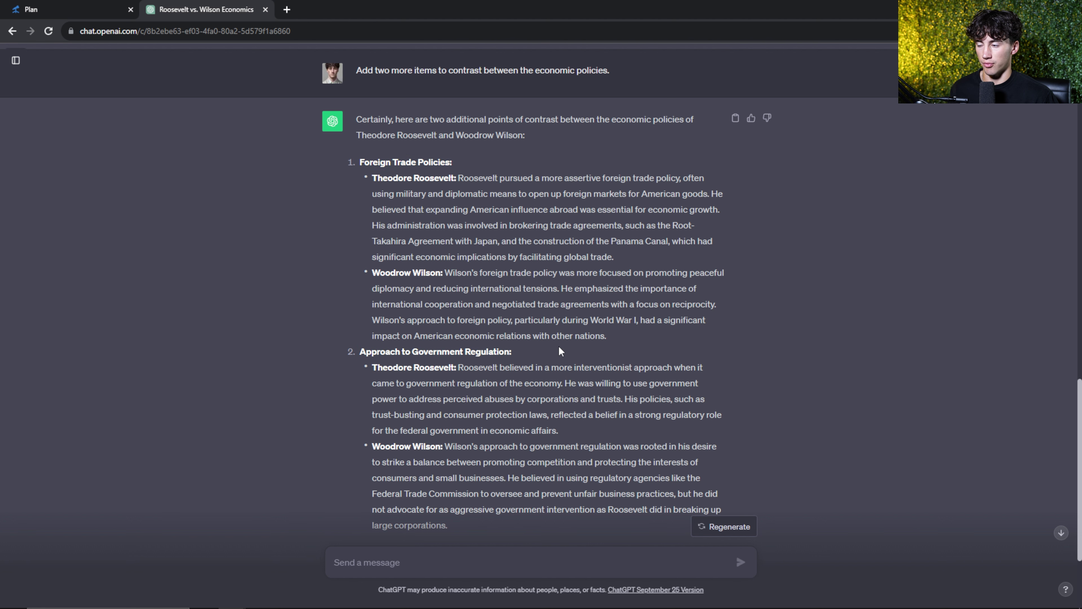
scroll(561, 340, "up", 3)
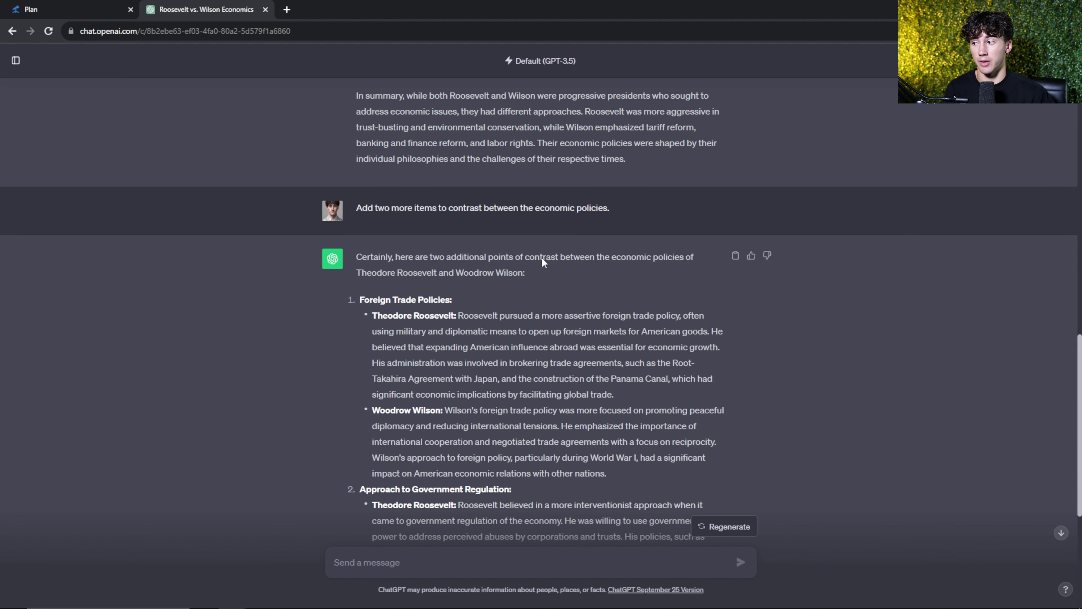
scroll(516, 302, "up", 1)
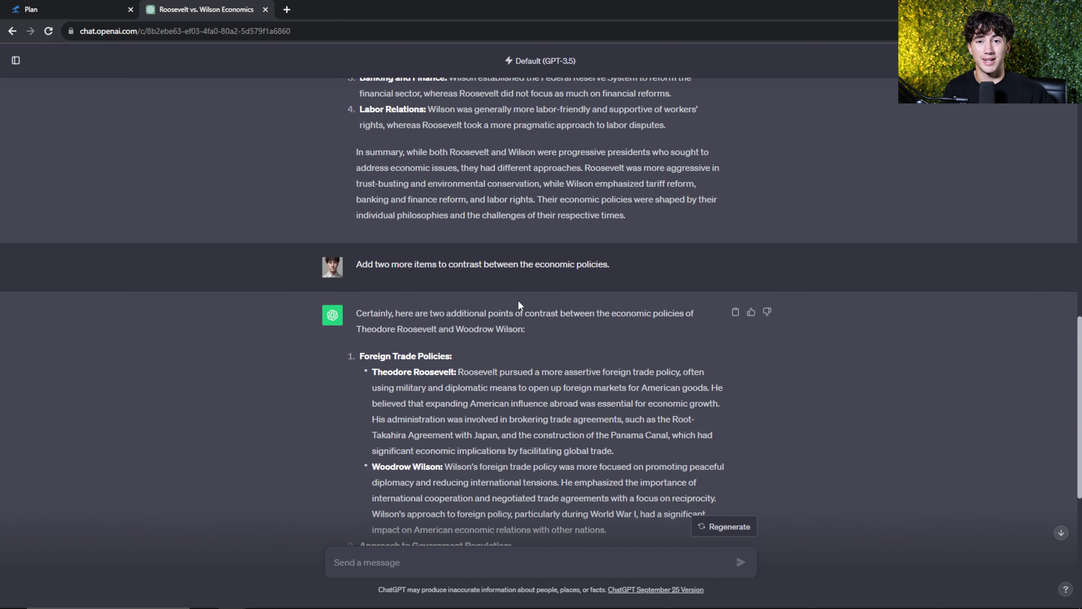
scroll(517, 299, "up", 2)
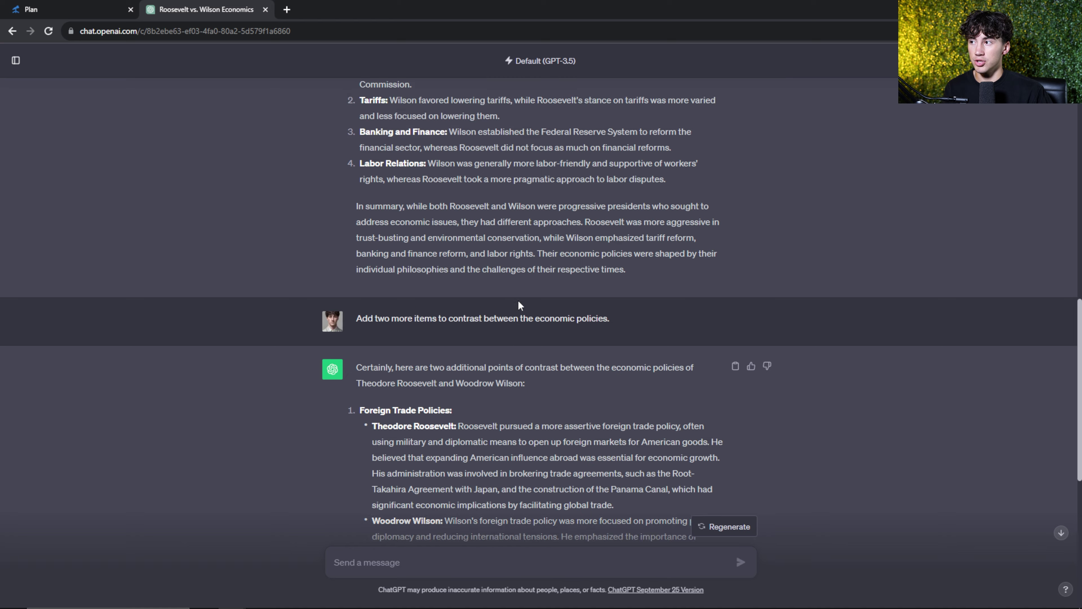
- Send the prompt "Format the 6 contrast items into a numbered list, with two sentence descriptions for each one."
scroll(482, 162, "down", 7)
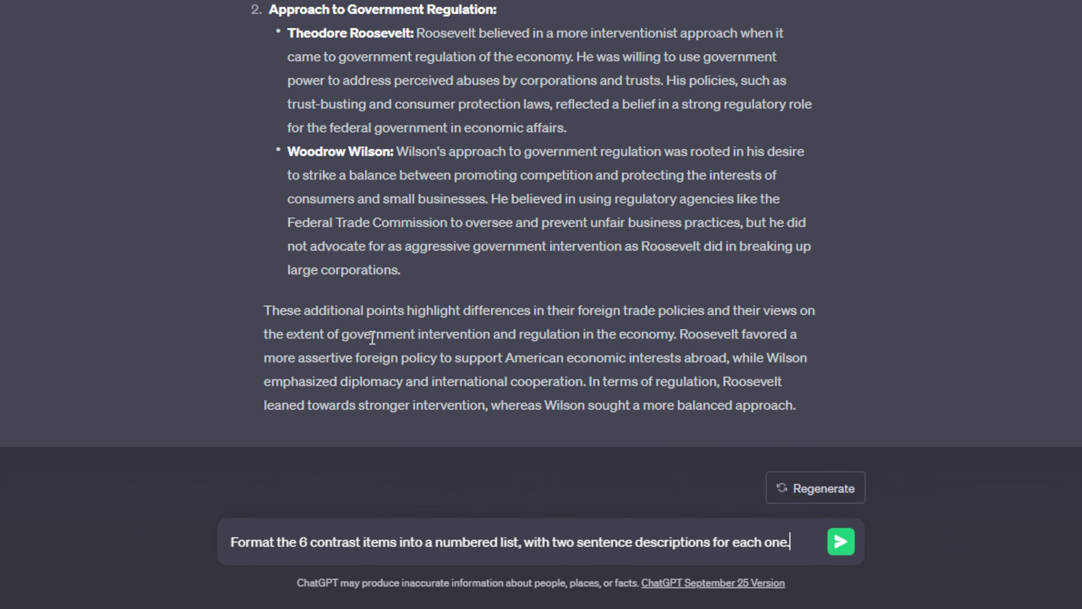
scroll(379, 298, "up", 9)
scroll(512, 173, "down", 9)
left_click_drag(230, 541, 480, 538)
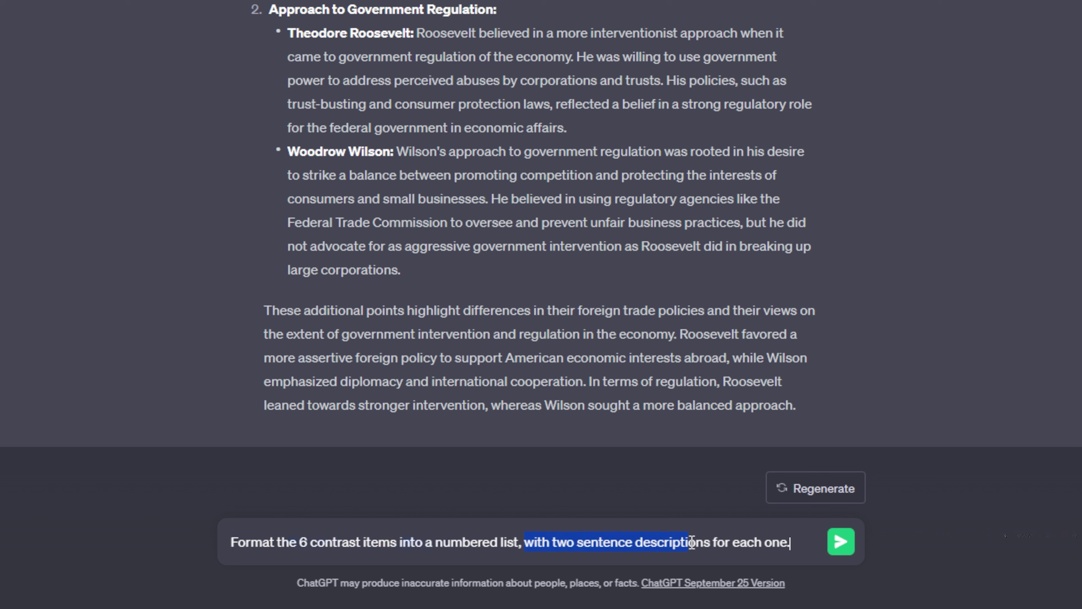
left_click_drag(784, 536, 813, 543)
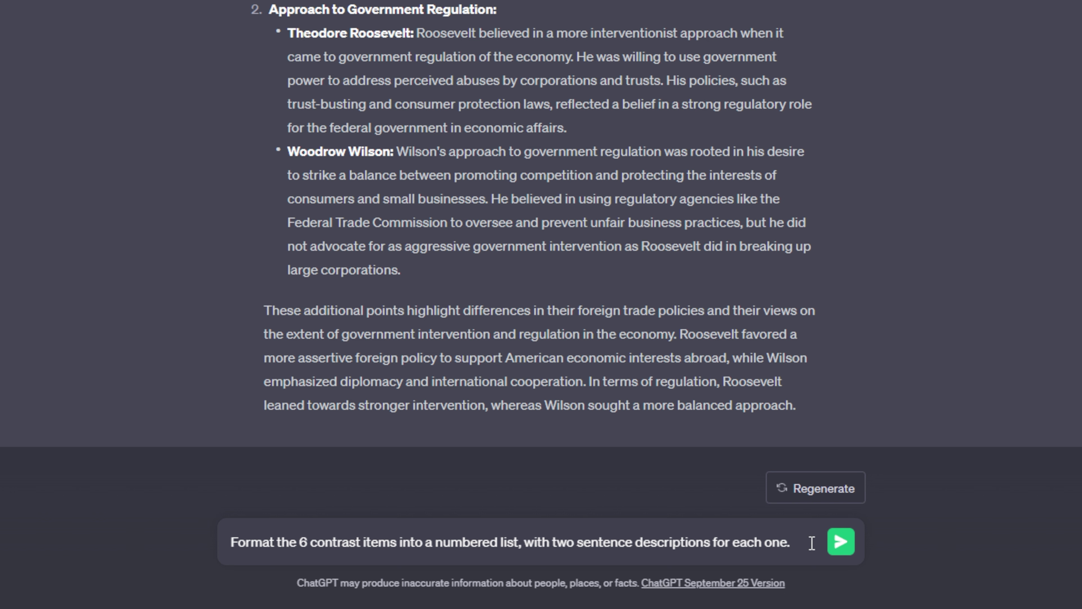
left_click(835, 547)
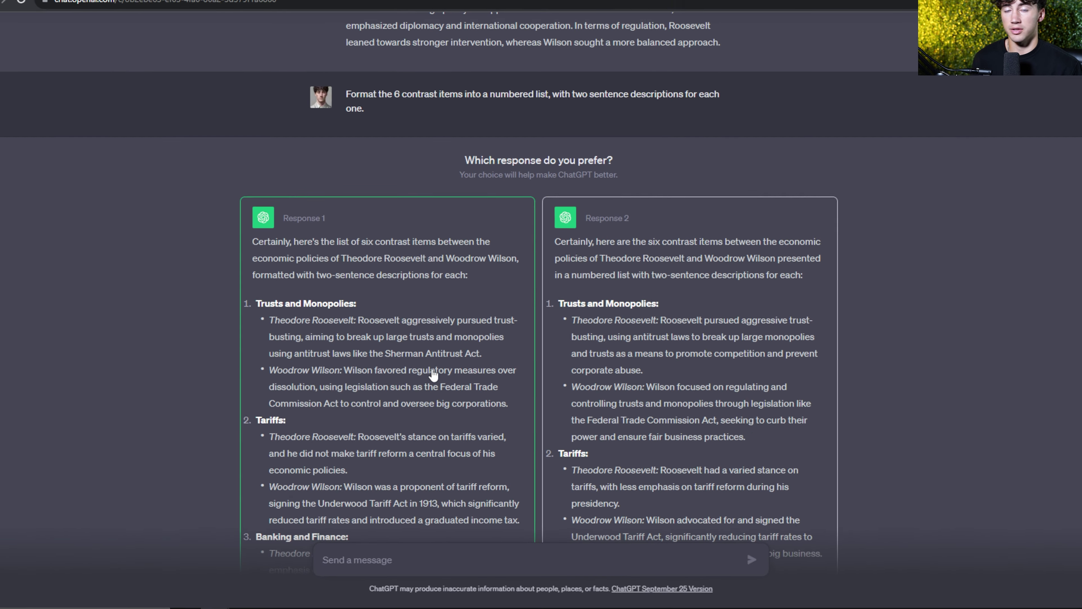
- Compare the two alternative responses to the formatting request and choose Response 1 as the preferred one
left_click_drag(475, 181, 612, 182)
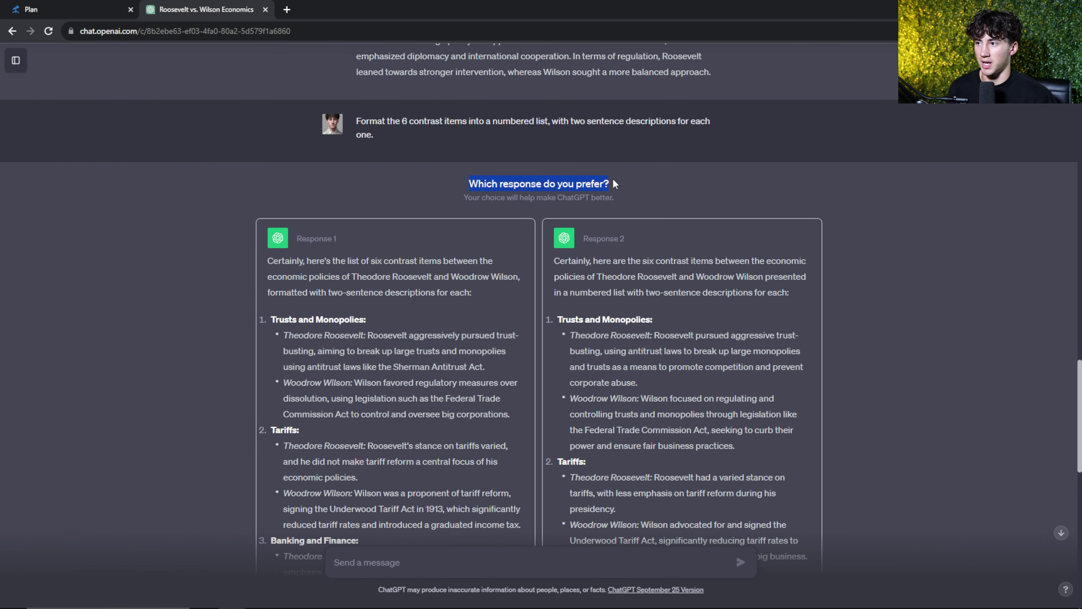
left_click(644, 183)
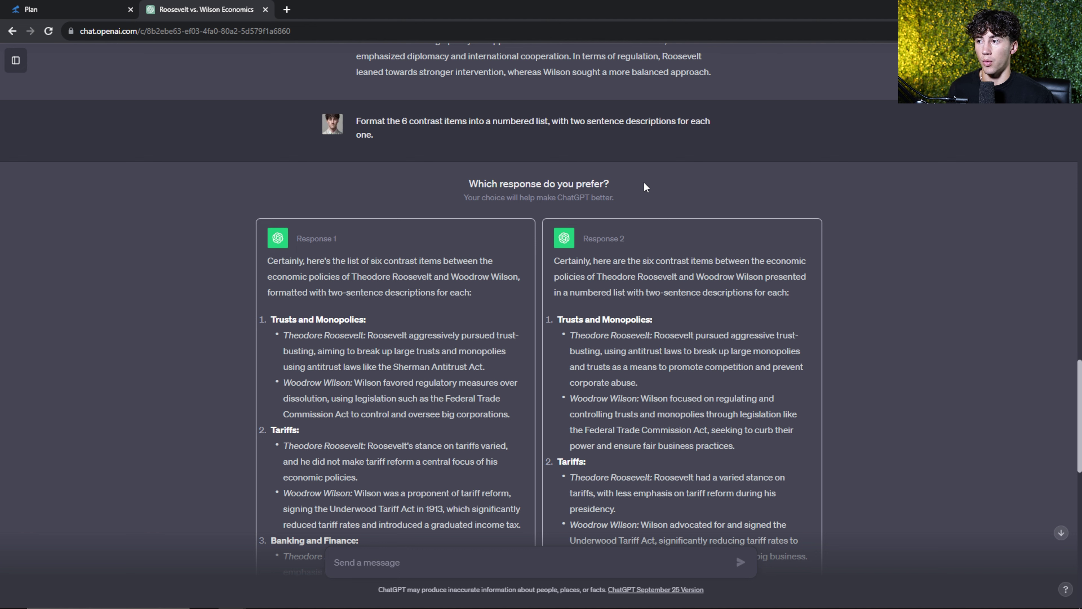
left_click_drag(385, 141, 358, 115)
left_click(479, 157)
scroll(702, 180, "down", 3)
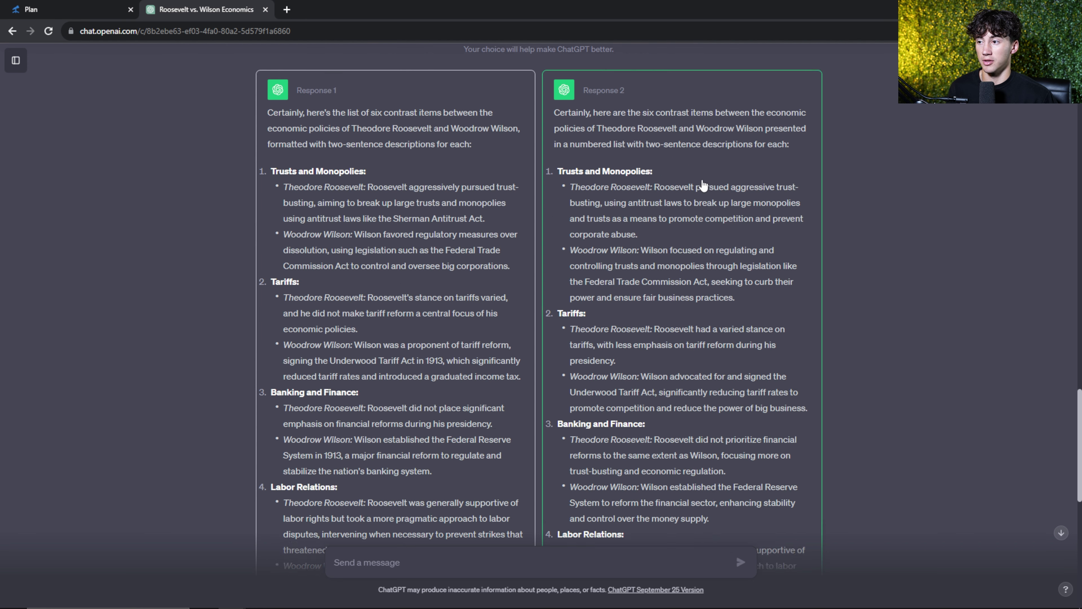
scroll(611, 282, "up", 3)
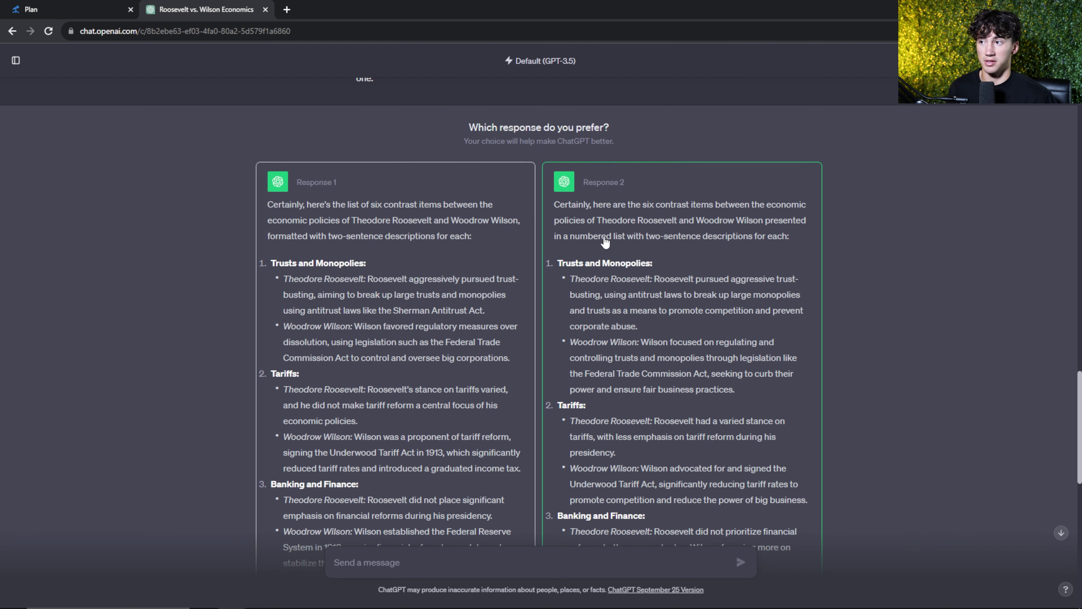
left_click_drag(467, 128, 616, 133)
left_click(637, 130)
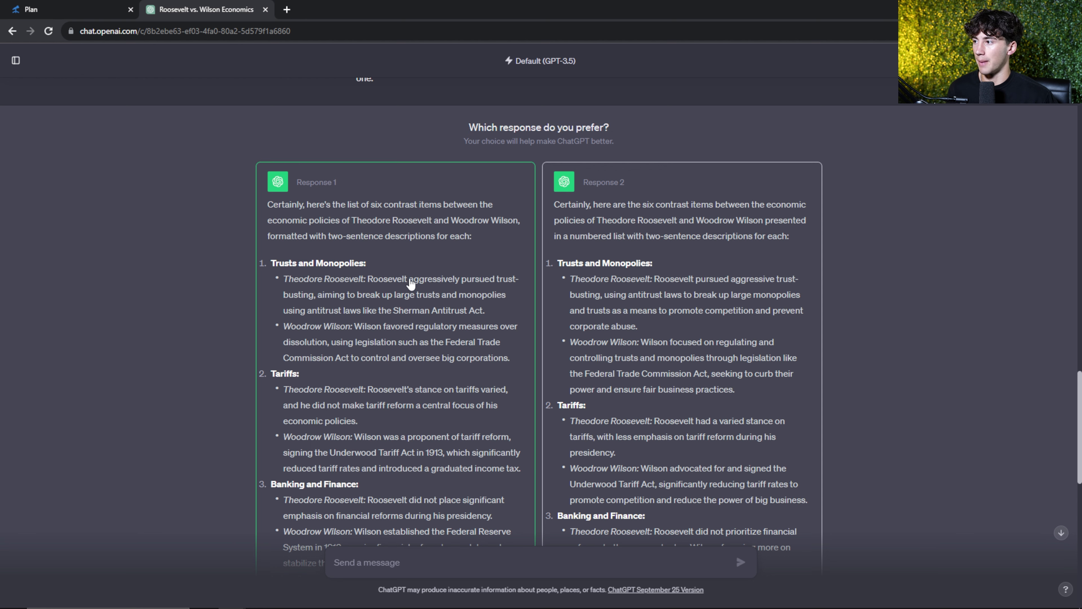
left_click(405, 262)
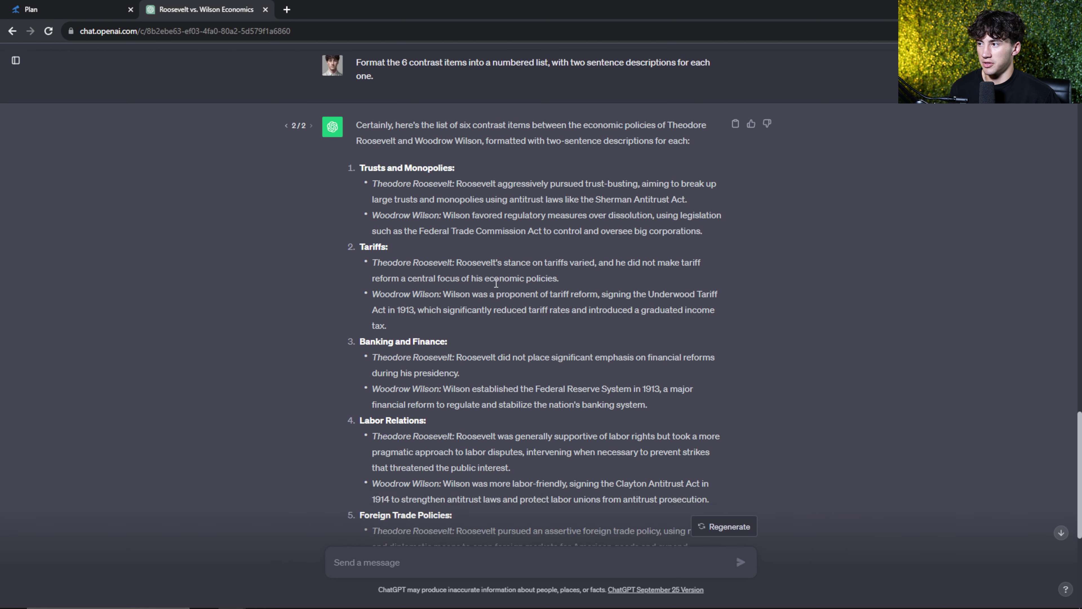
- Examine the chosen six-item contrast list through its last item, Approach to Government Regulation
scroll(496, 282, "down", 5)
scroll(498, 294, "down", 3)
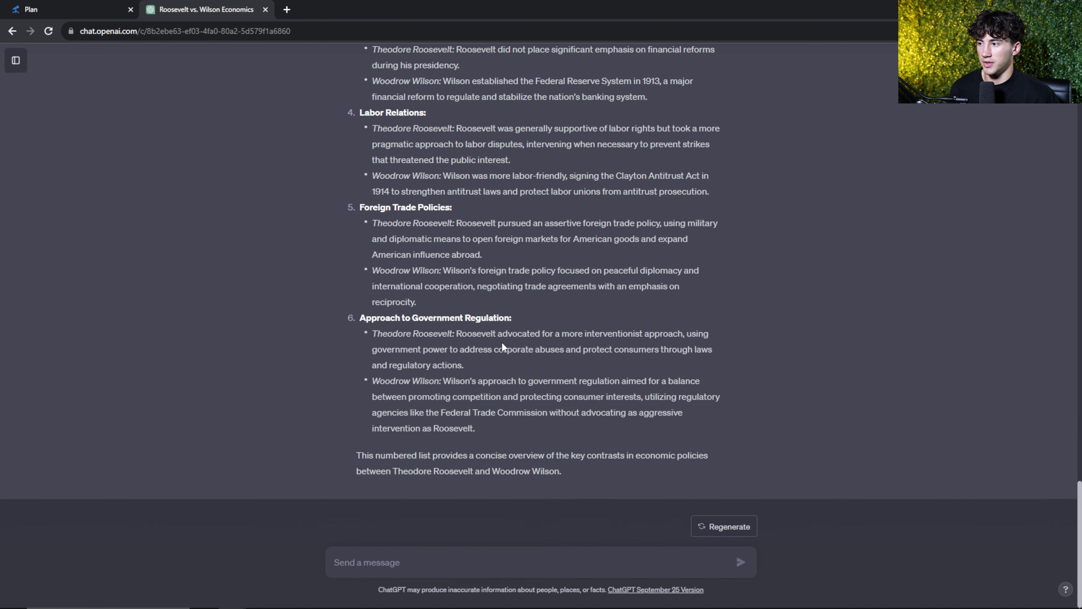
left_click_drag(465, 360, 372, 334)
left_click_drag(479, 428, 380, 383)
left_click(648, 400)
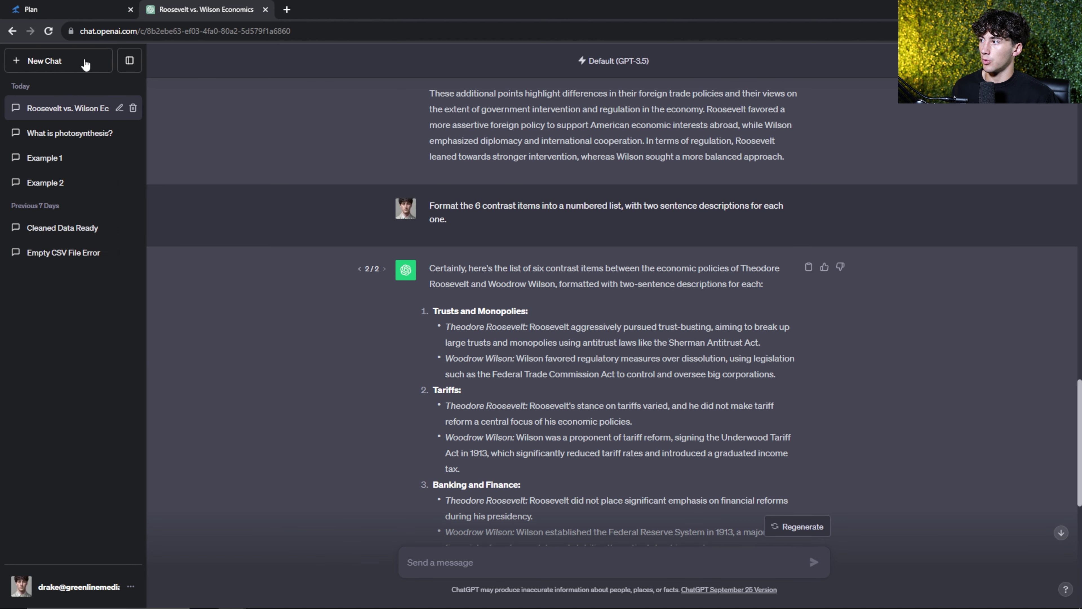
- In a new chat with the history sidebar collapsed, send the prompt "Analyze the use of symbolism in 'The Great Gatsby' by F. Scott Fitzgerald."
left_click(85, 64)
left_click(129, 60)
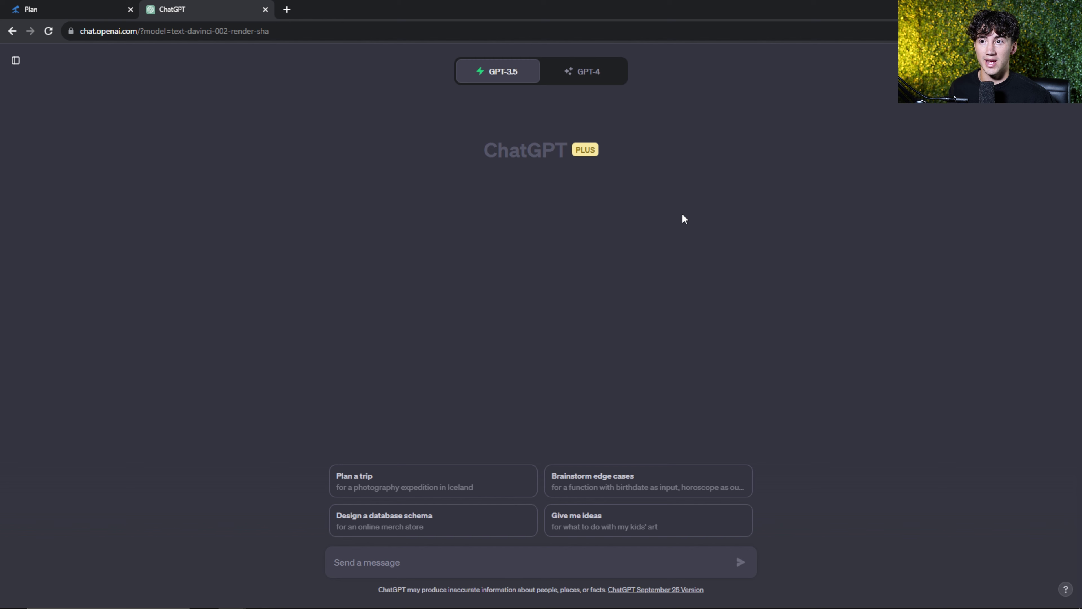
type("Analyze the use of symbolism in 'The Great Gatsby' by F. Scott Fitzgerald.")
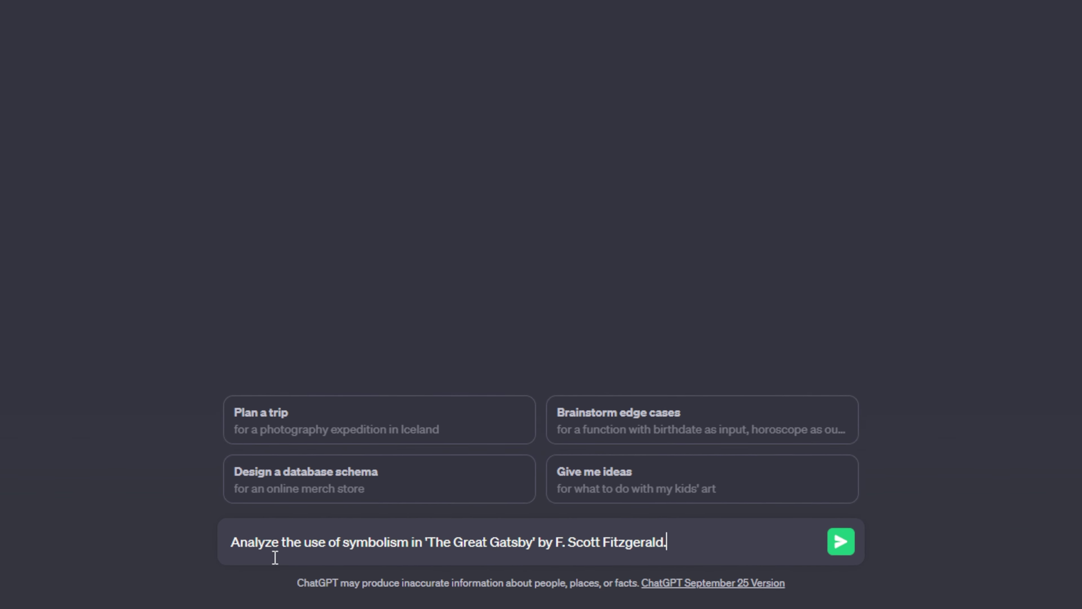
left_click_drag(357, 564, 400, 566)
left_click_drag(330, 547, 519, 542)
left_click(703, 548)
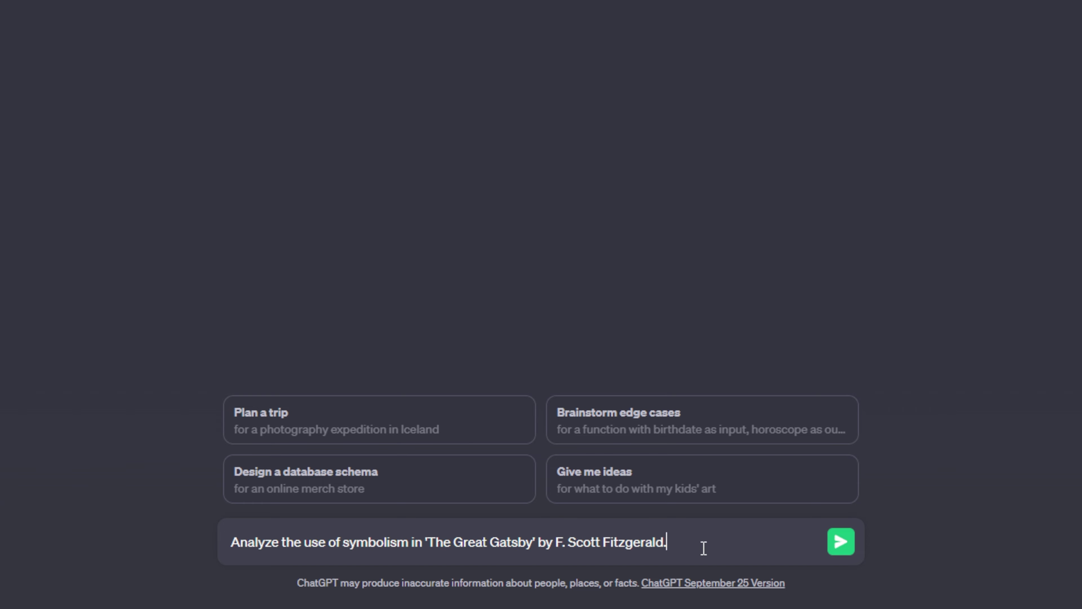
left_click(838, 553)
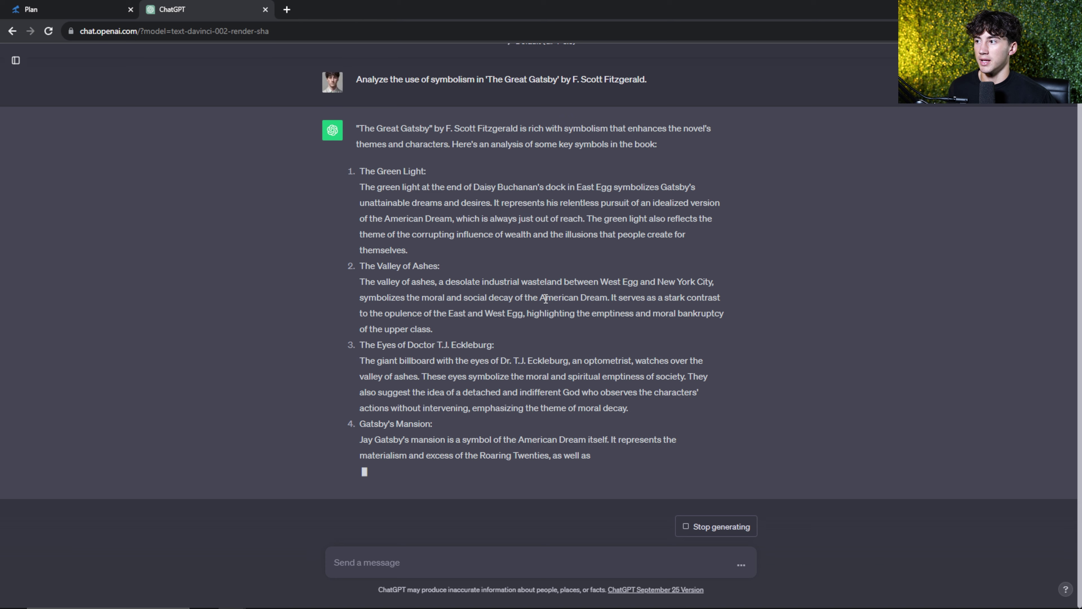
- Examine the symbols listed in the Great Gatsby analysis, from The Green Light to East and West Egg
scroll(401, 231, "up", 3)
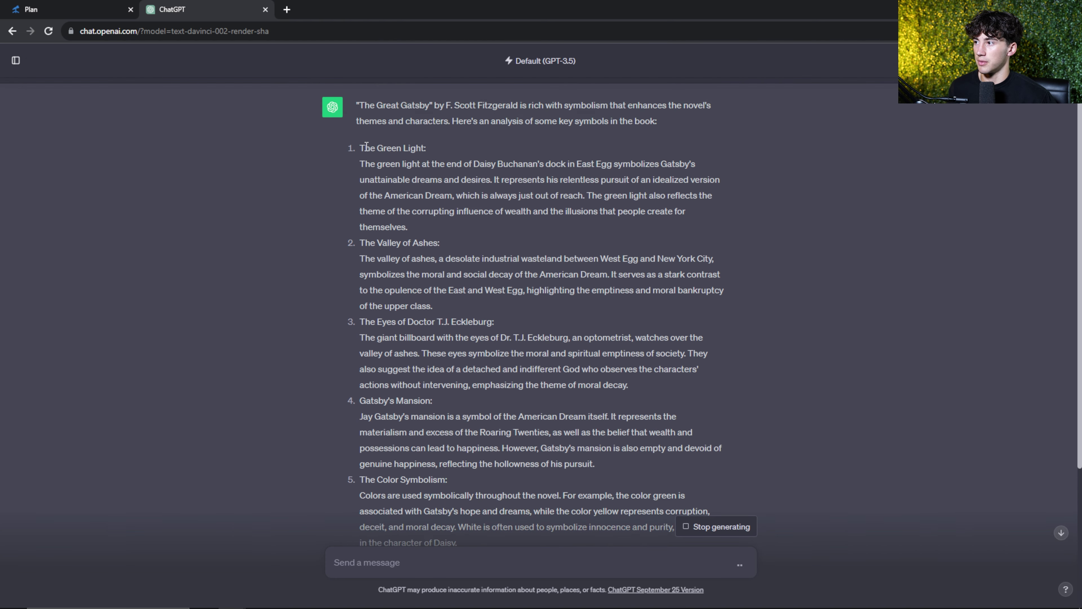
left_click_drag(365, 148, 427, 149)
left_click_drag(442, 241, 378, 243)
scroll(377, 243, "down", 4)
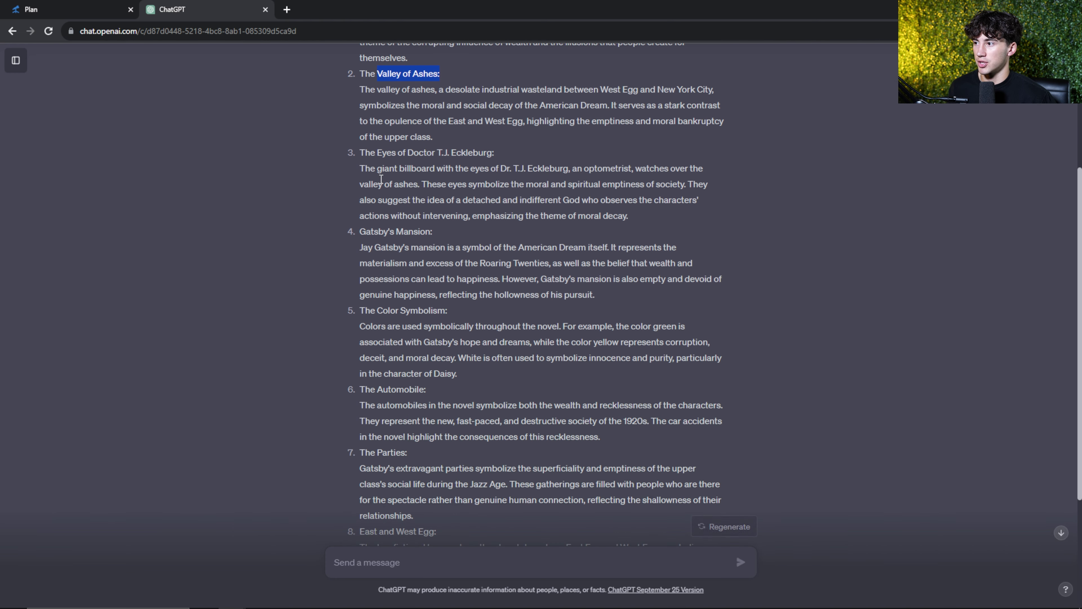
left_click_drag(371, 152, 408, 154)
left_click_drag(371, 231, 397, 197)
scroll(439, 222, "down", 3)
left_click(500, 253)
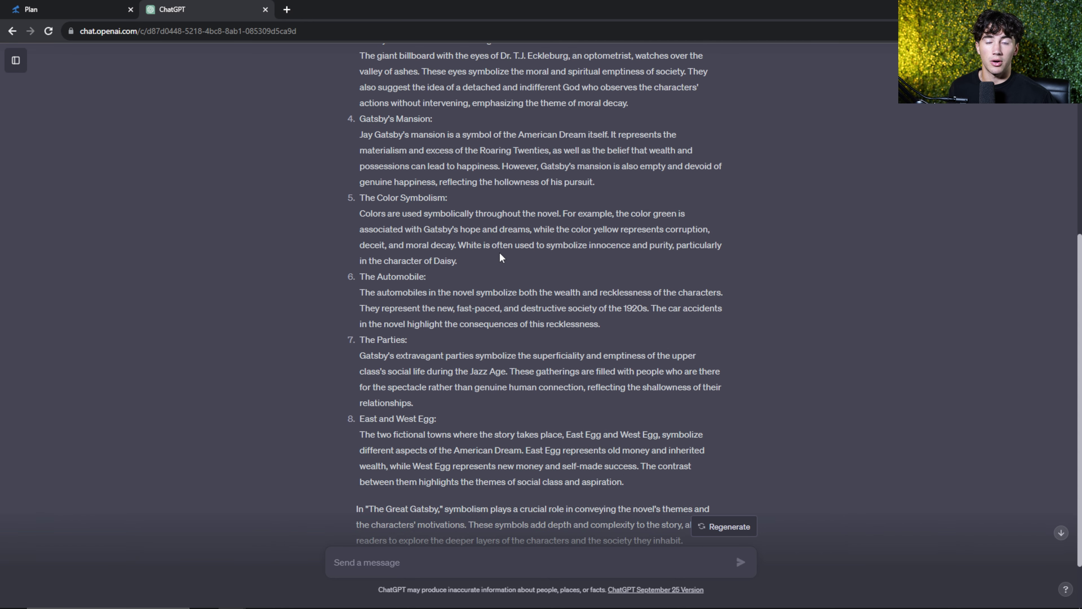
scroll(500, 254, "down", 2)
scroll(535, 377, "up", 2)
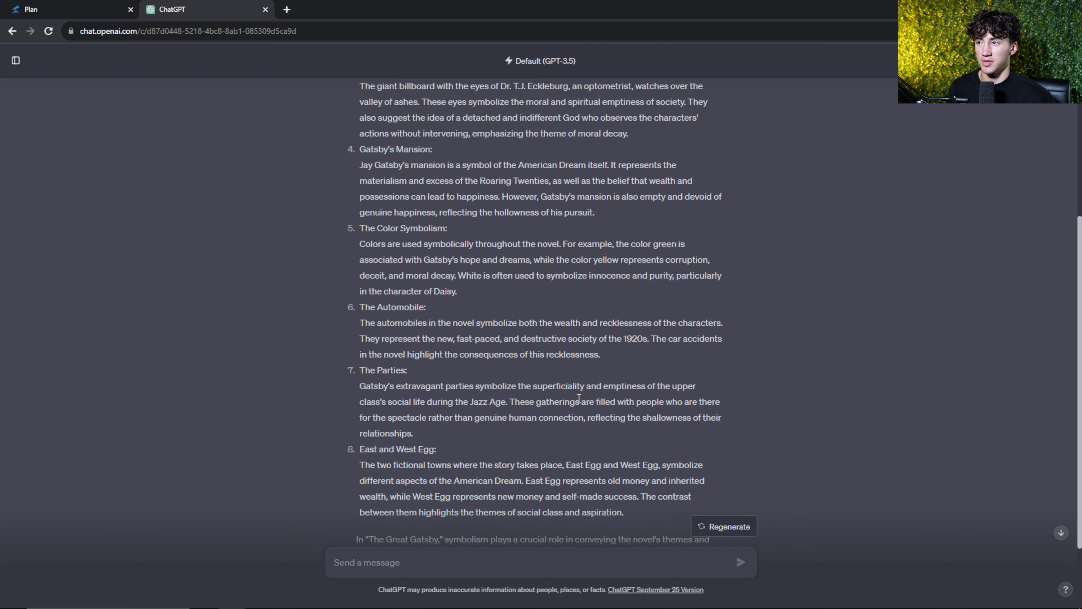
scroll(595, 392, "up", 5)
scroll(595, 392, "up", 1)
scroll(584, 390, "down", 6)
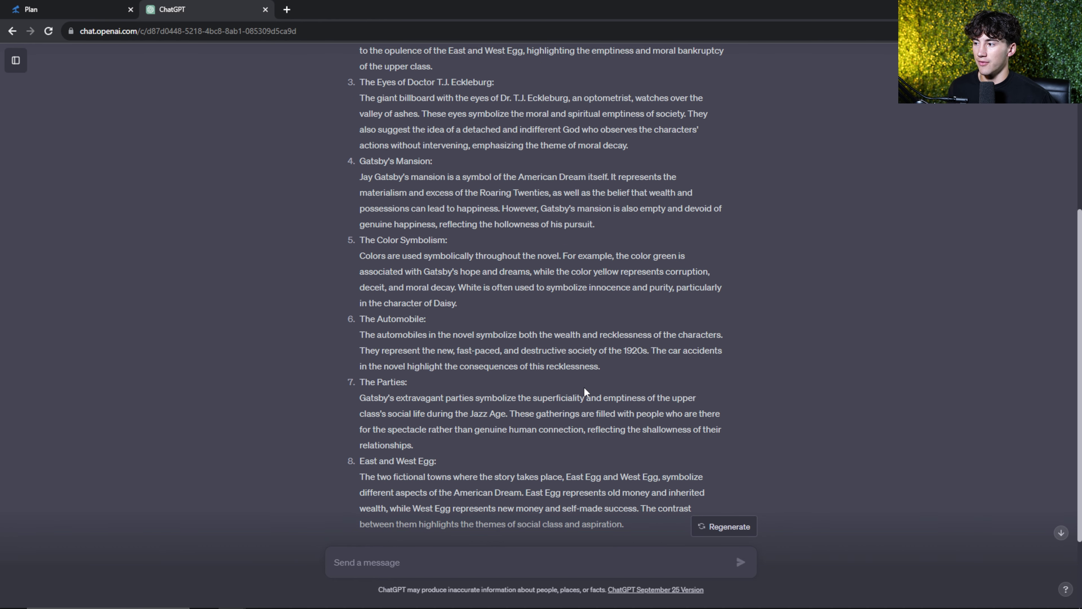
- In the Google Docs worksheet, review questions 1 through 5b and open the linked IMF article on inflation
scroll(584, 389, "down", 3)
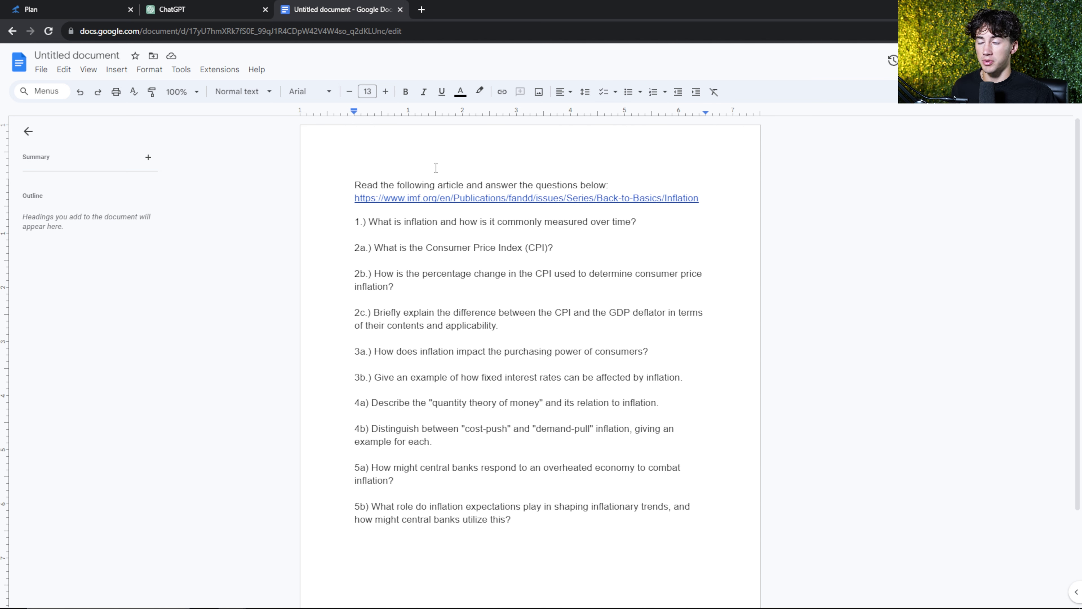
left_click_drag(356, 221, 625, 530)
left_click(577, 510)
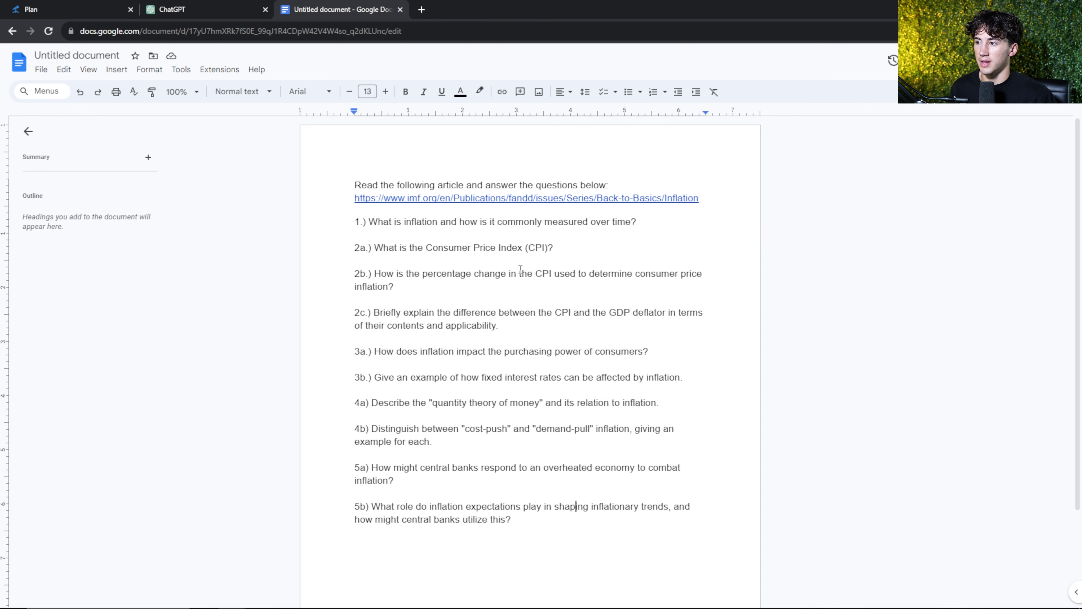
left_click(495, 200)
left_click(425, 213)
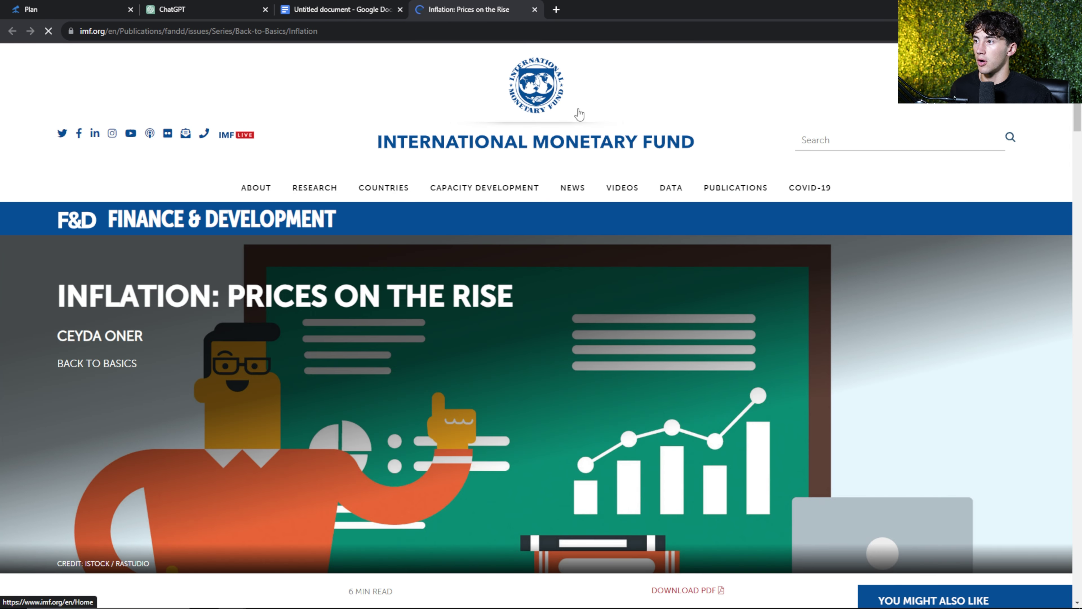
- Copy the IMF article's text from the heading "Inflation measures how much more expensive" through the final paragraph on inflation expectations
scroll(579, 262, "down", 10)
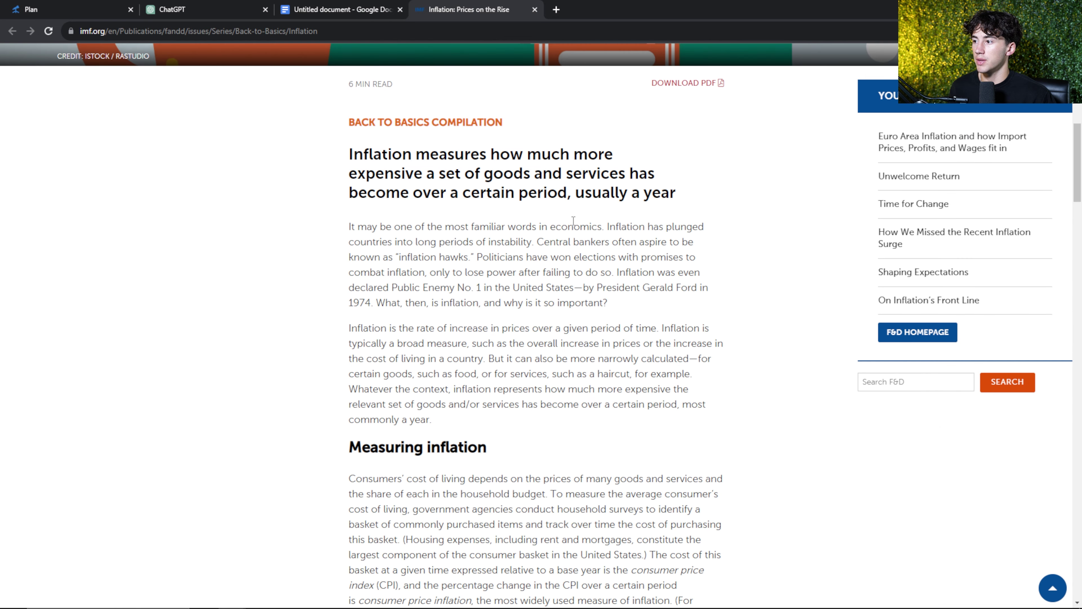
left_click_drag(346, 156, 487, 226)
left_click(528, 224)
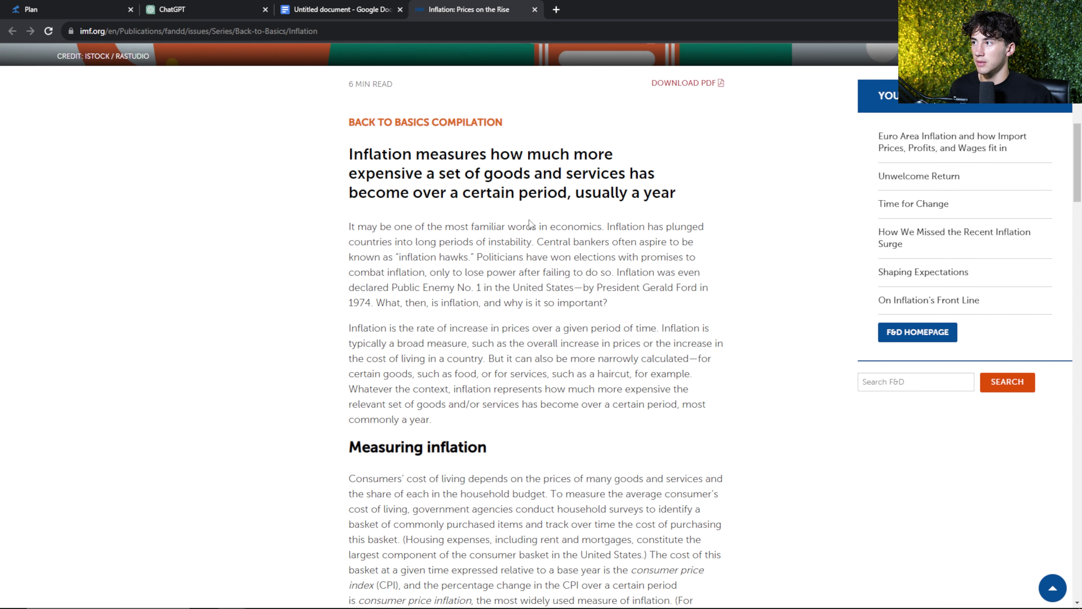
left_click(327, 7)
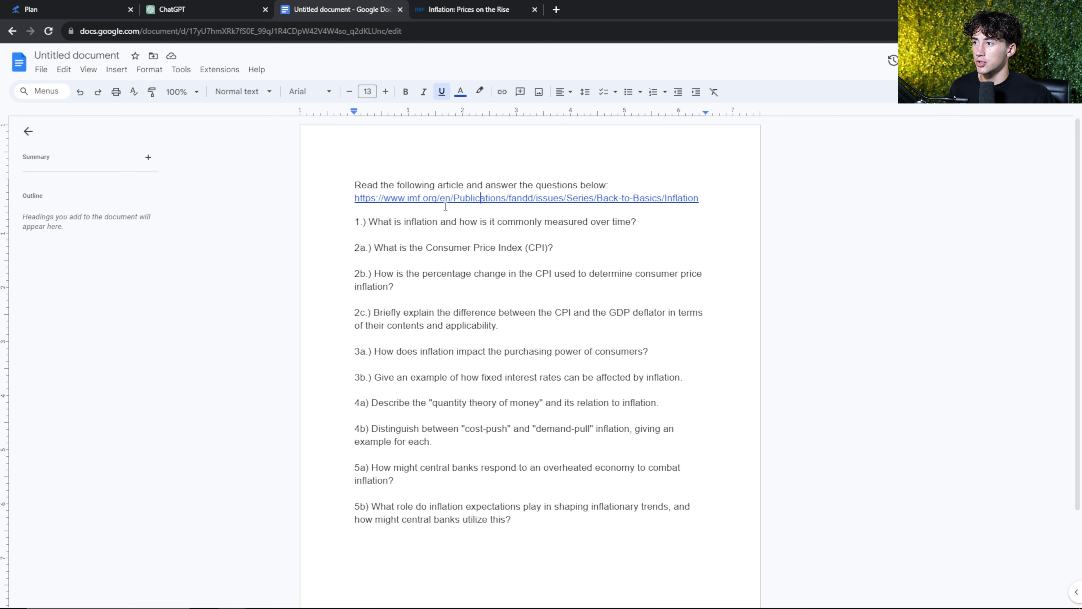
left_click(488, 9)
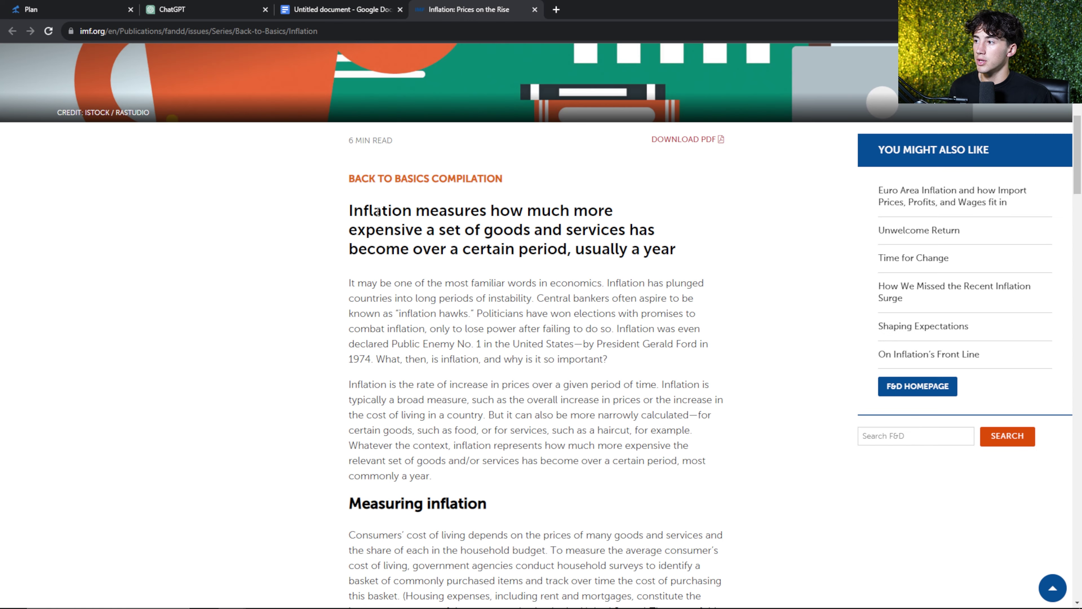
left_click_drag(348, 212, 659, 316)
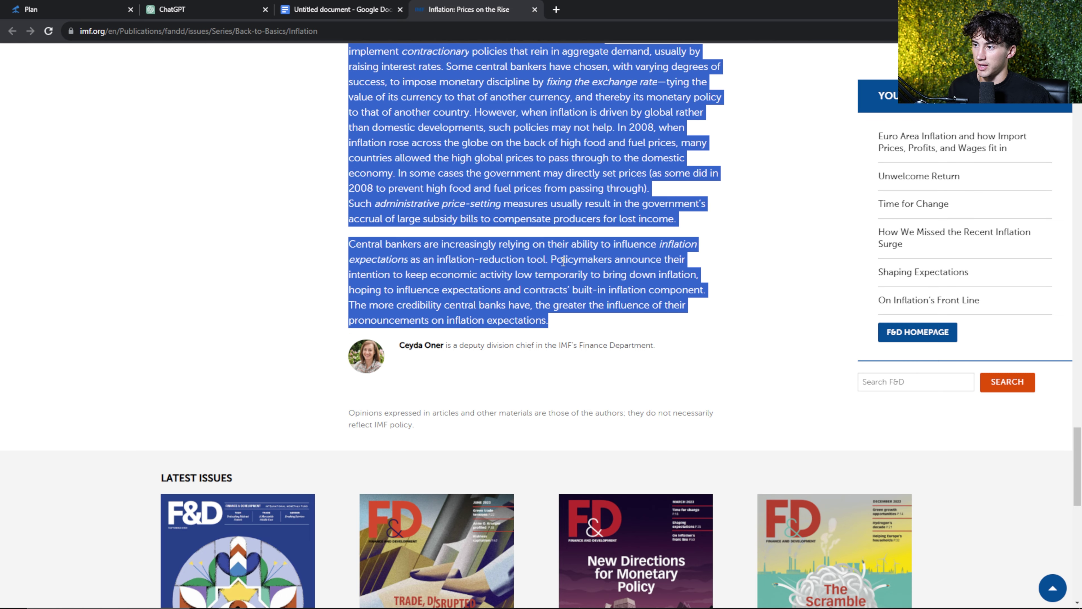
right_click(548, 186)
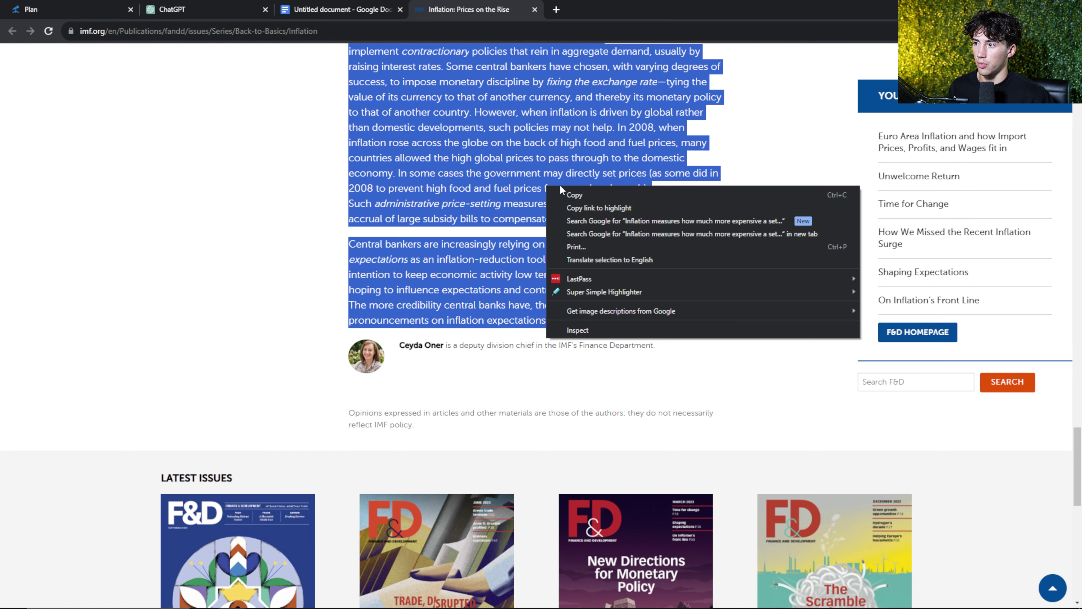
left_click(600, 194)
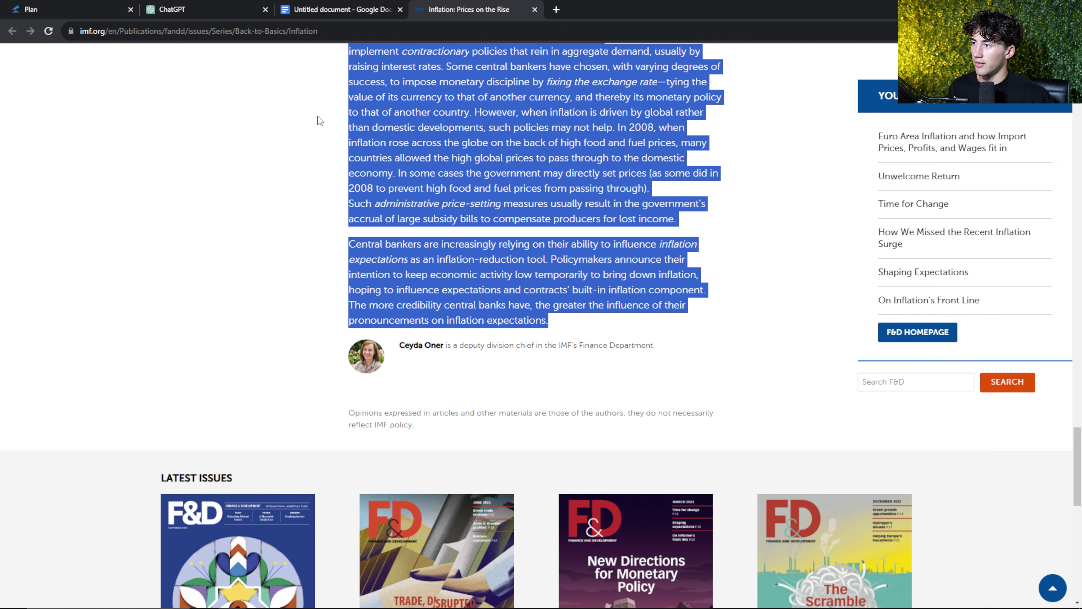
- Switch to ChatGPT and begin a new-chat prompt with "I need help answering questions on inflation based on this article:" followed by a line break
left_click(208, 11)
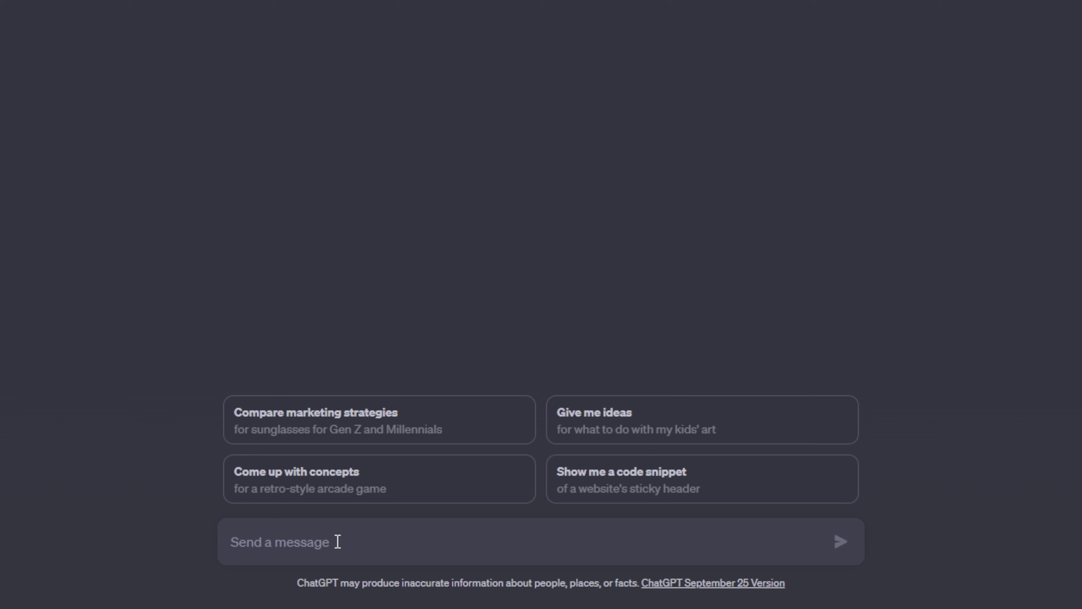
type("I need h")
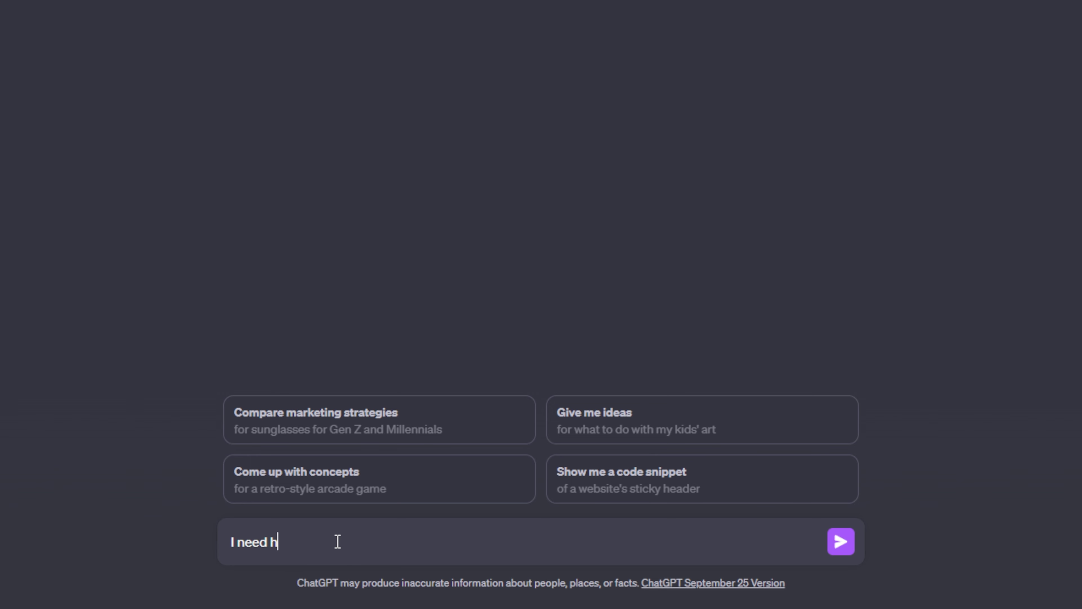
type("elp answering questio")
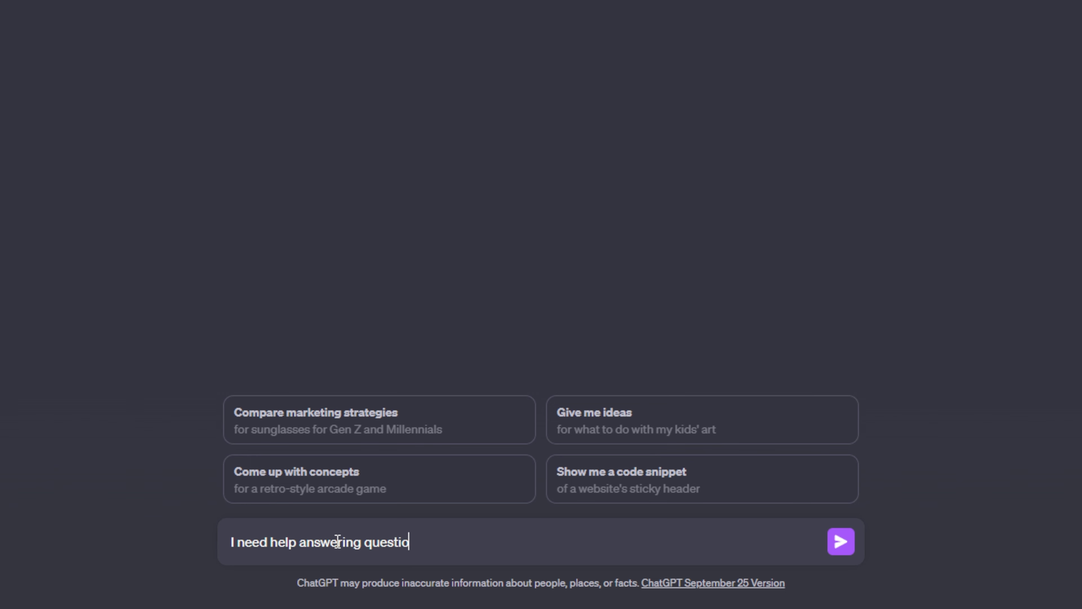
type("ns on inflation ")
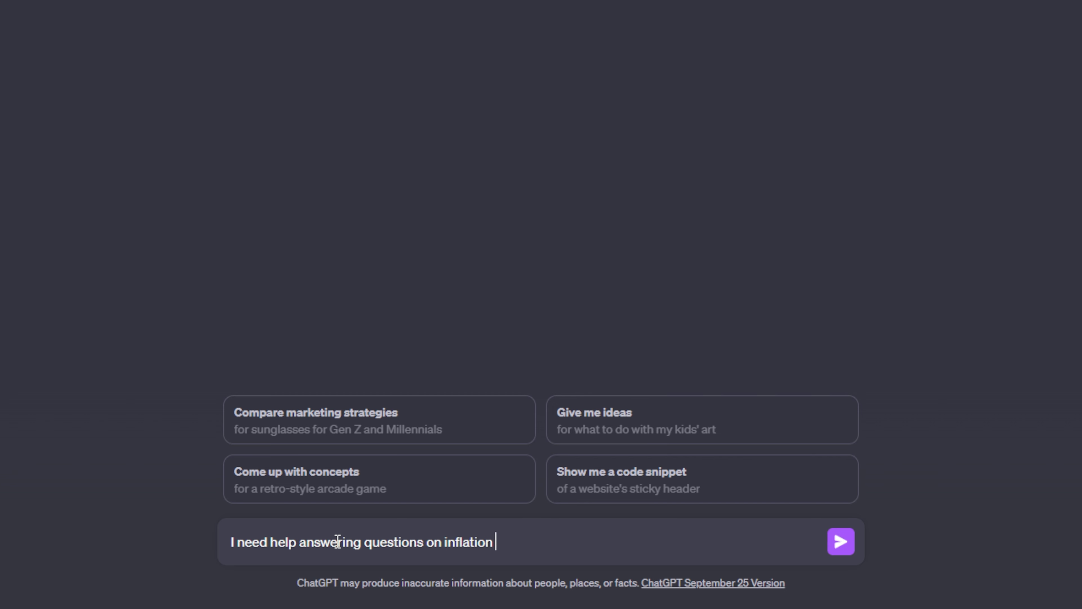
type("based on this")
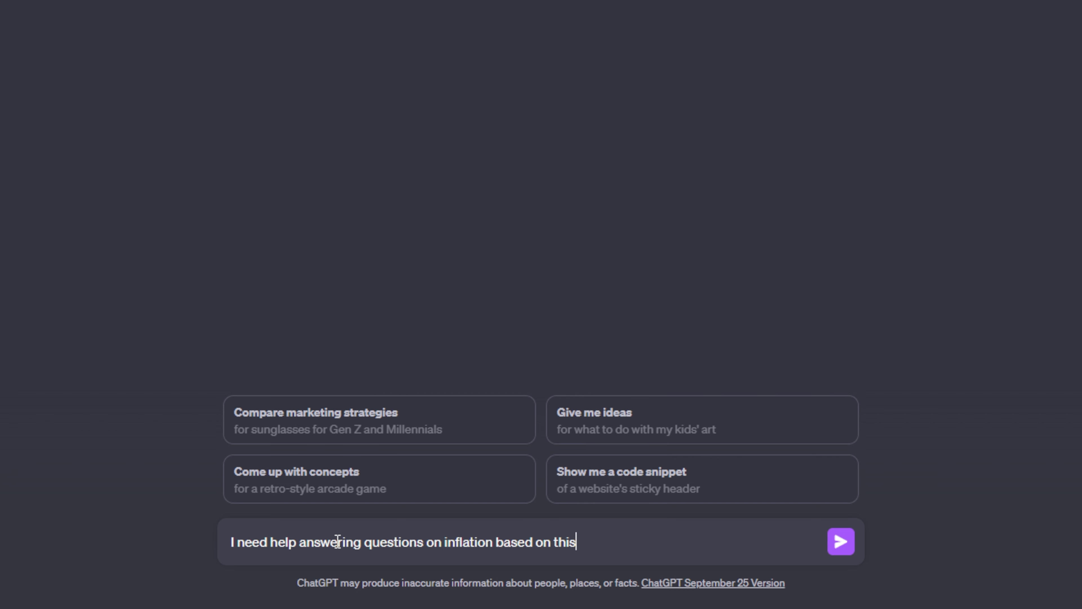
type(" article:")
key("shift+Return")
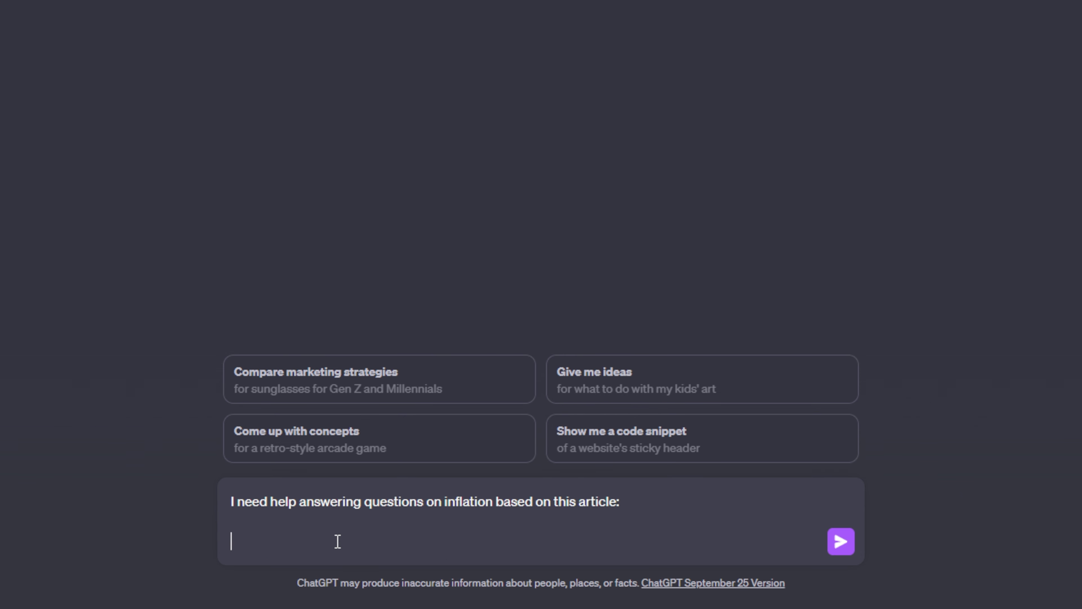
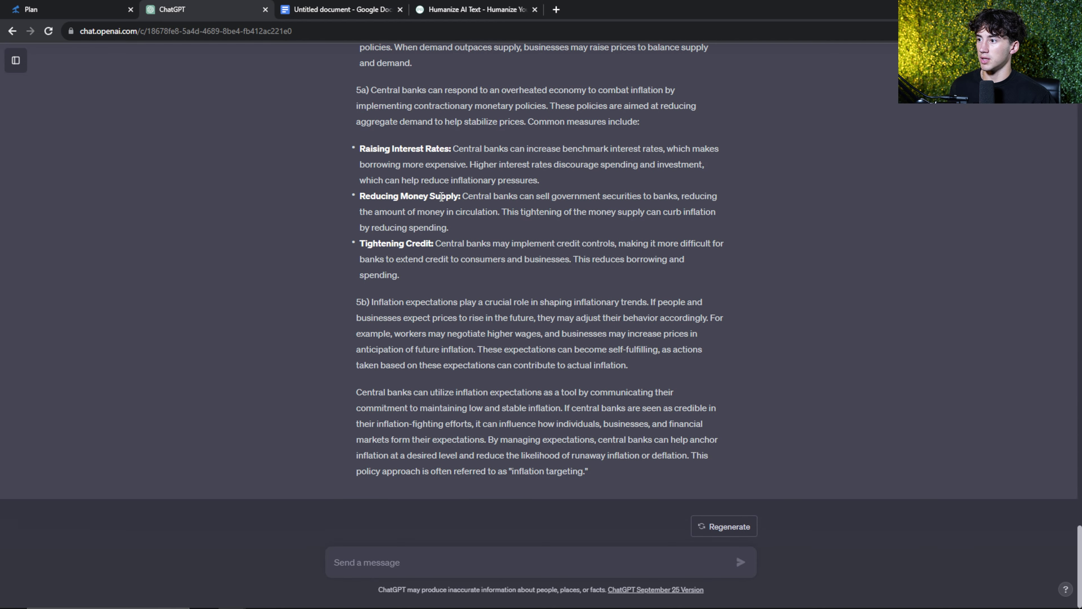
- Review the inflation answers and write the follow-up prompt "Give me tips in order to retain this information."
scroll(603, 311, "up", 5)
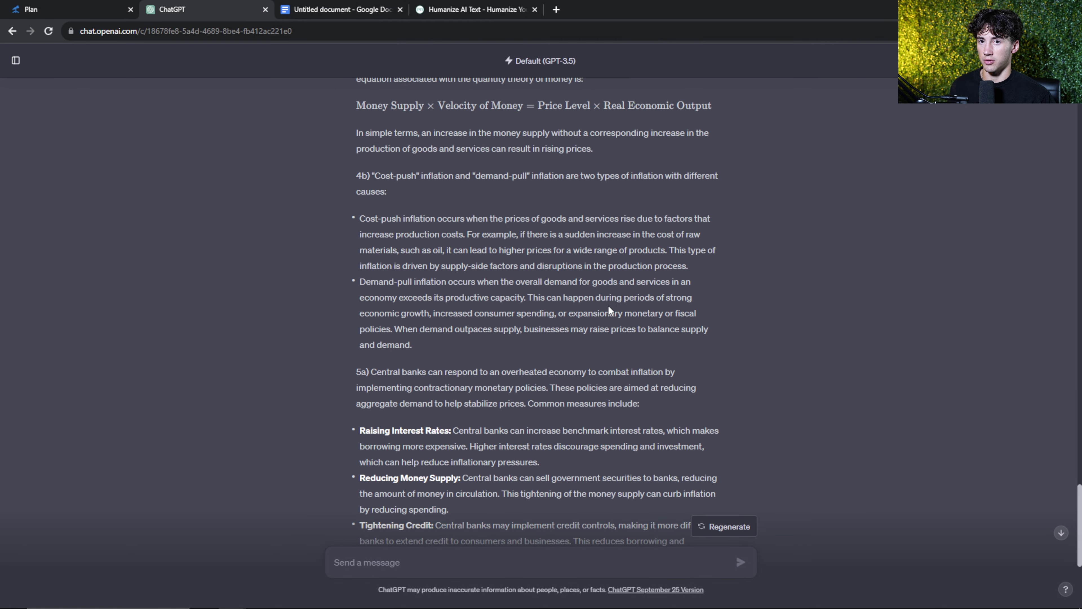
scroll(608, 306, "up", 10)
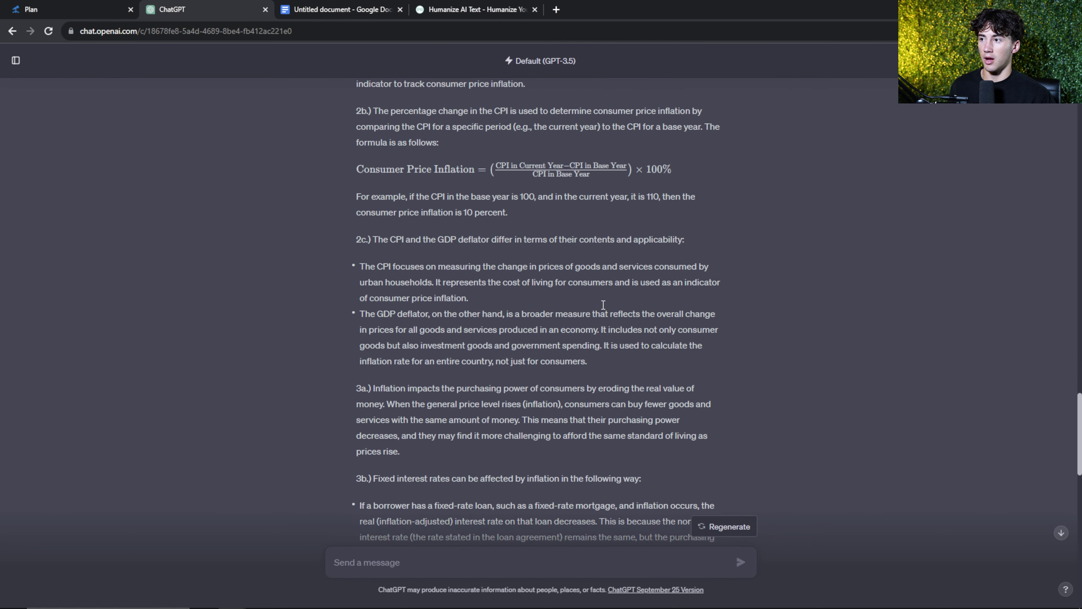
scroll(603, 304, "down", 15)
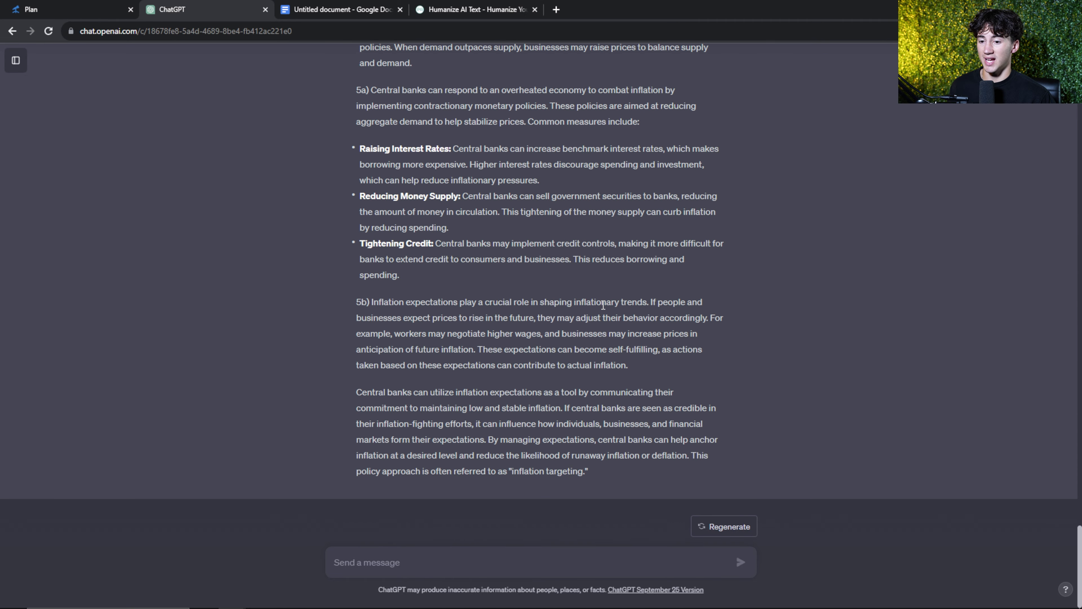
left_click(393, 563)
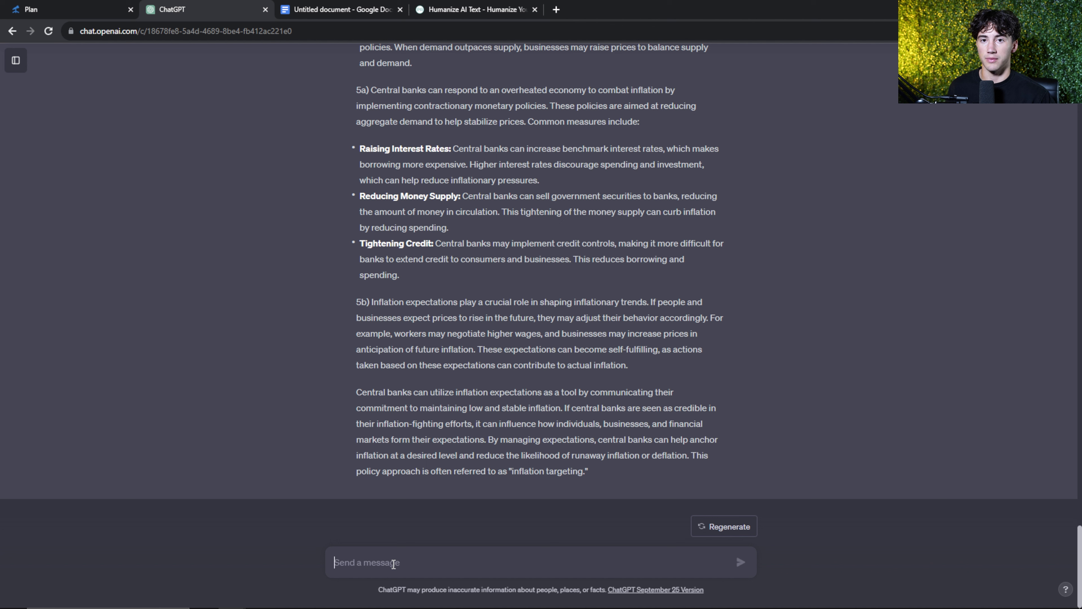
type("Gi")
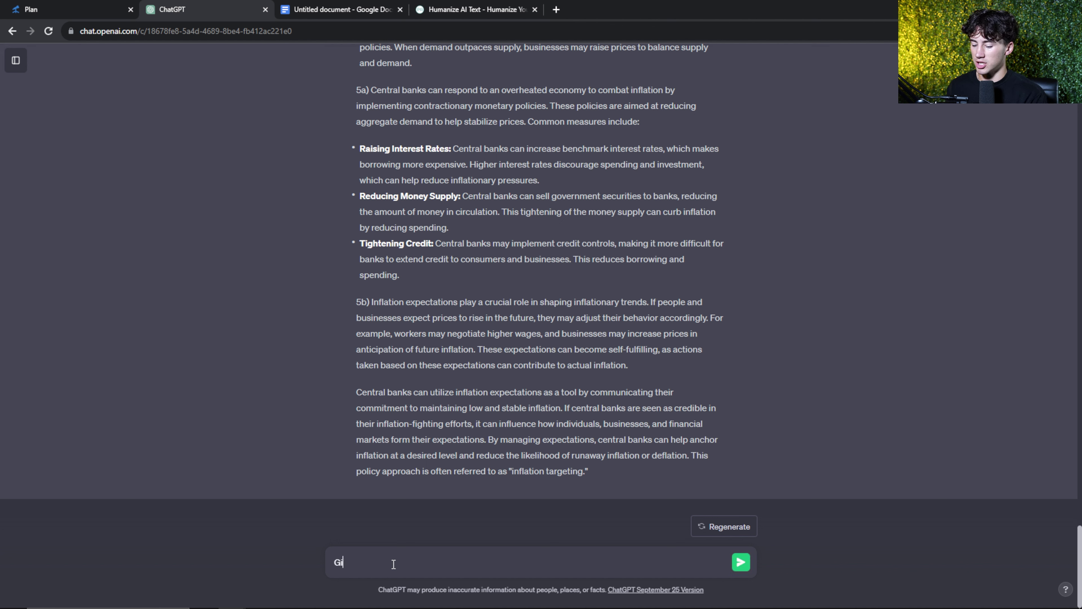
type("ve you tips in order to retain")
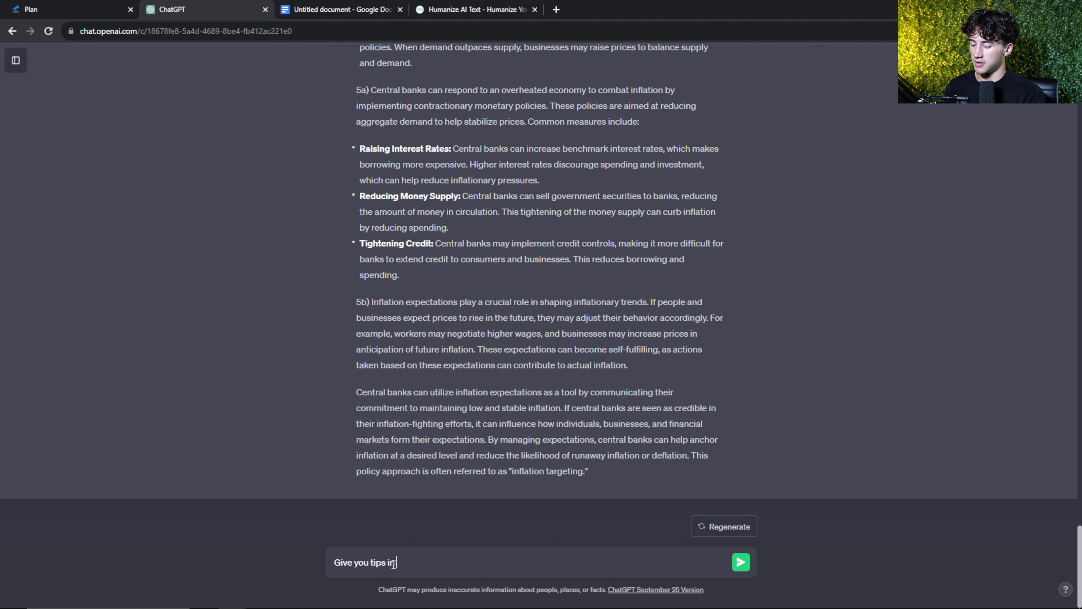
type(" this information")
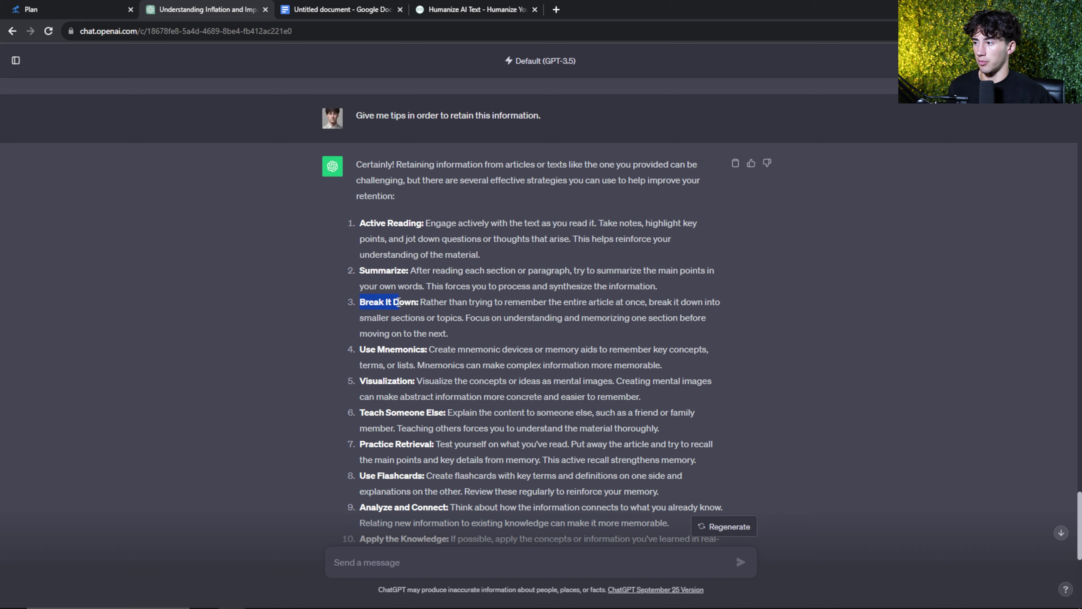
- Examine the list of retention tips, from Active Reading through Stay Healthy
scroll(399, 270, "down", 8)
mouse_move(407, 433)
left_mouse_down()
mouse_move(373, 433)
mouse_move(456, 432)
left_mouse_up()
left_click(528, 422)
scroll(528, 422, "down", 2)
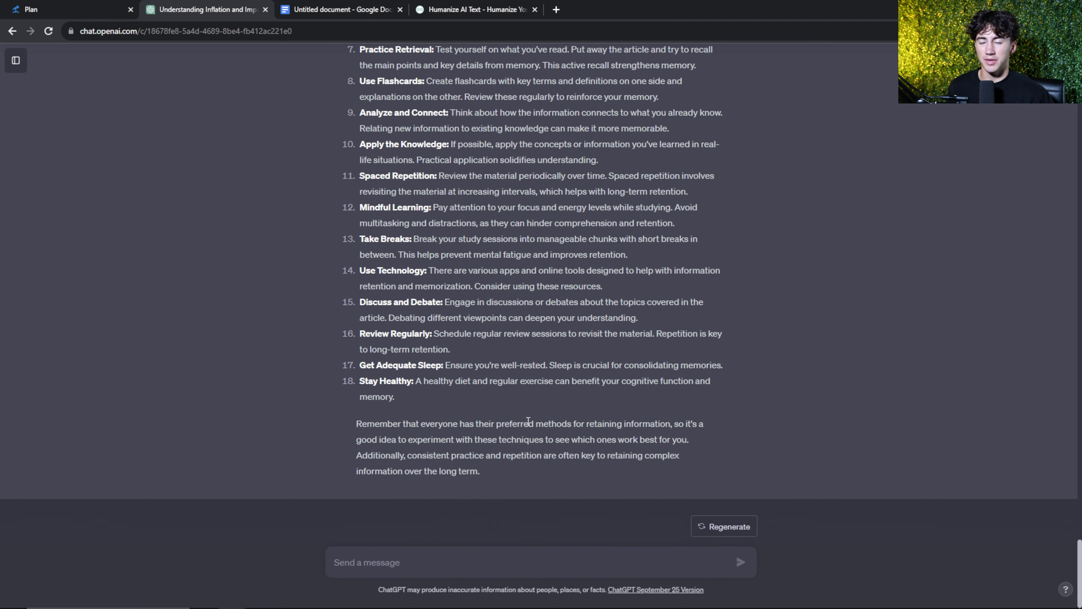
scroll(529, 422, "up", 5)
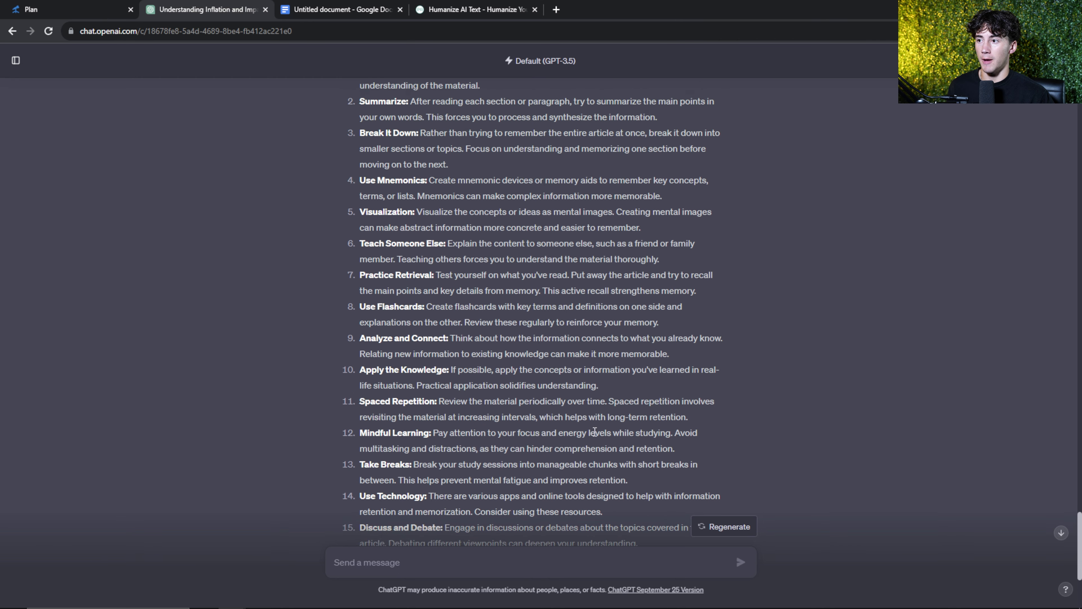
scroll(511, 344, "up", 1)
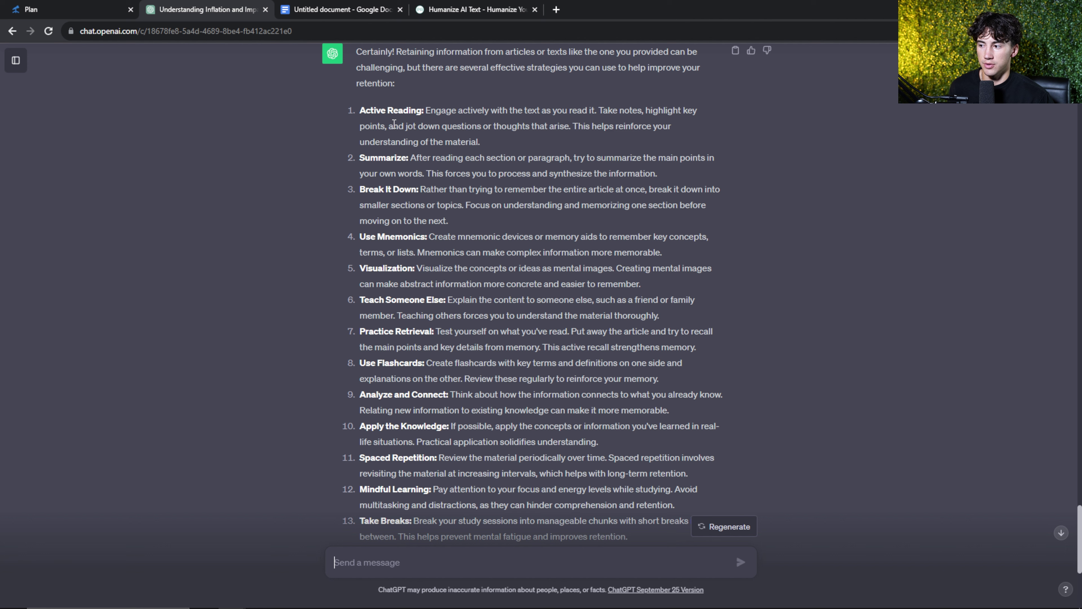
- Review the earlier inflation answers and the original prompt, highlighting the pasted article text above the question list
scroll(436, 242, "up", 15)
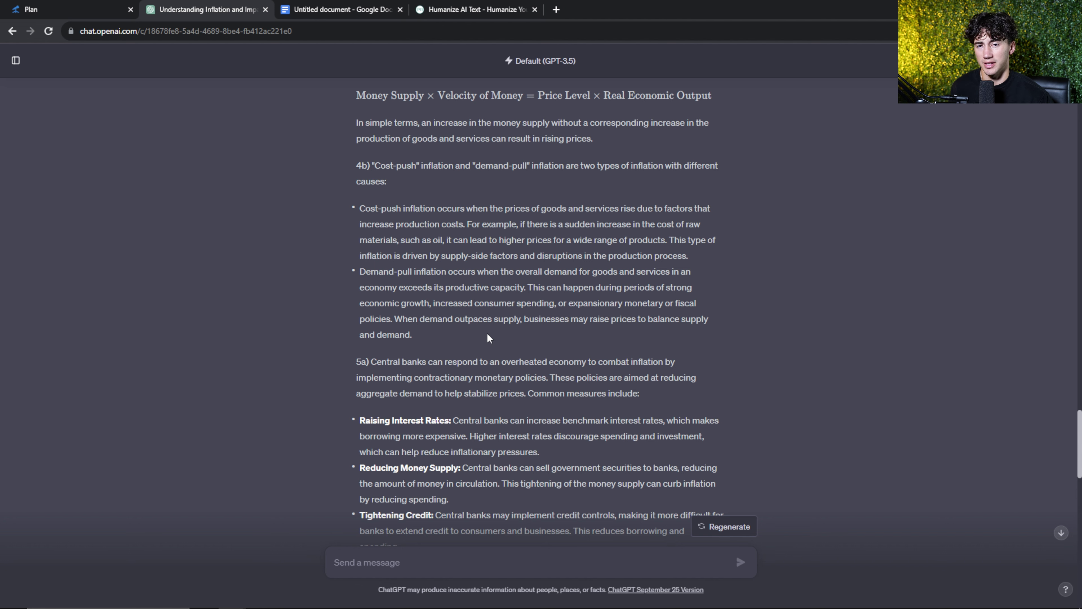
scroll(488, 337, "up", 4)
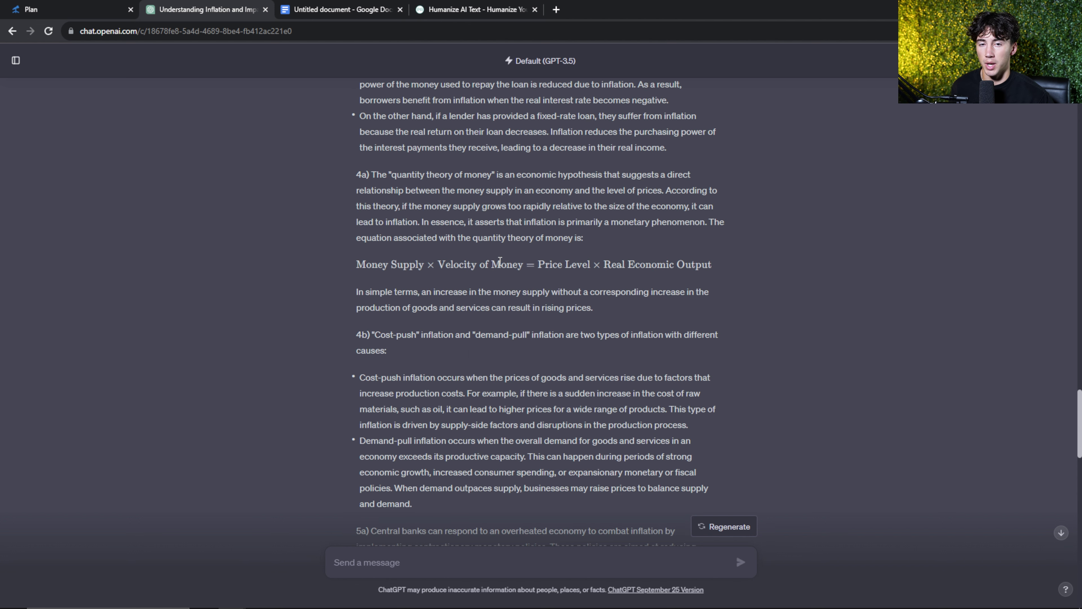
scroll(500, 260, "down", 20)
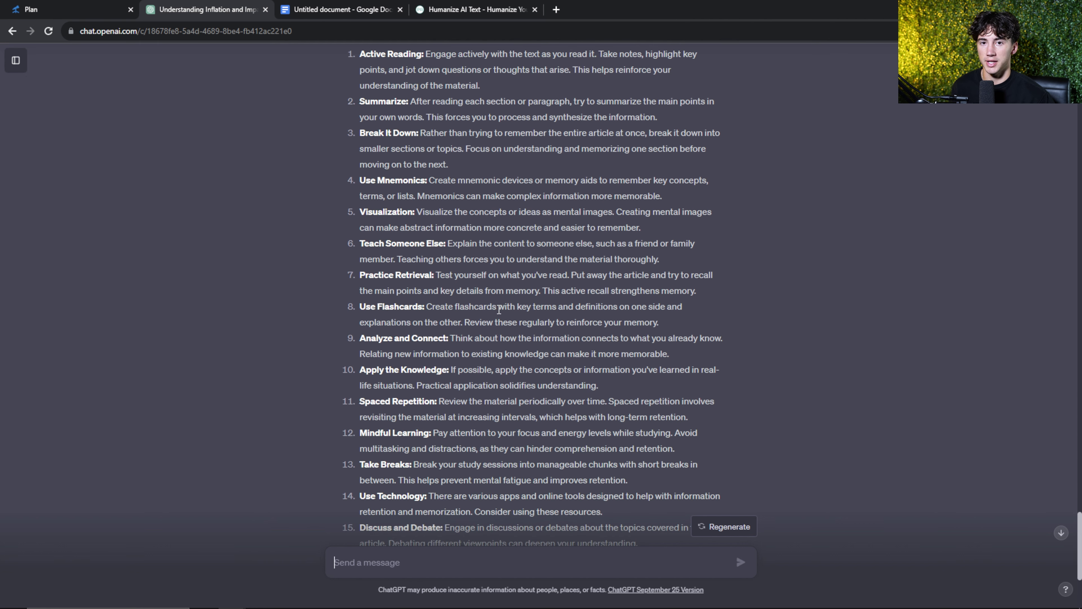
scroll(499, 309, "up", 6)
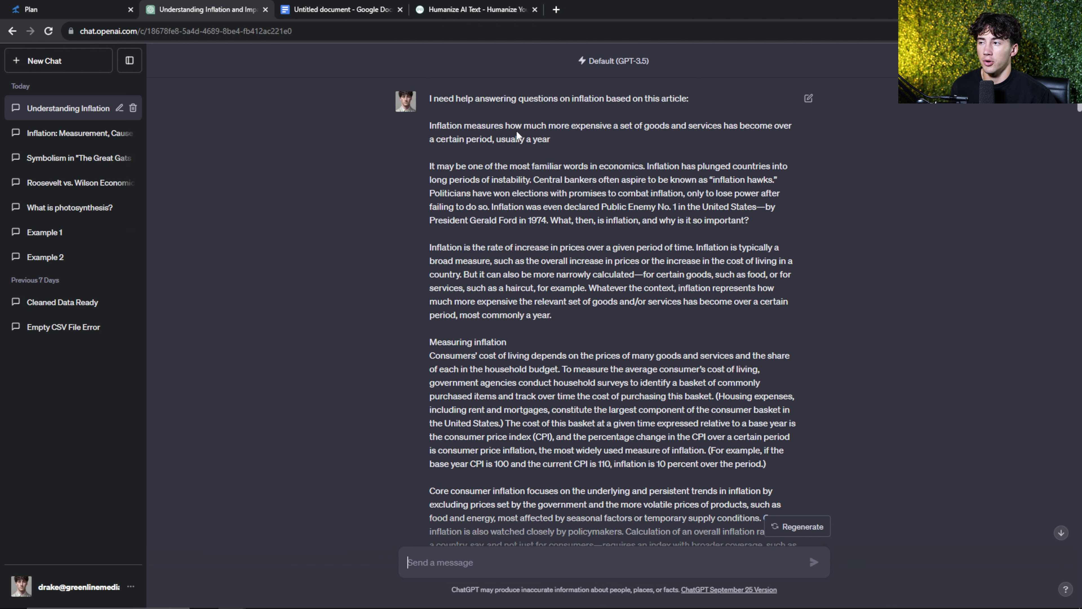
scroll(602, 203, "down", 1)
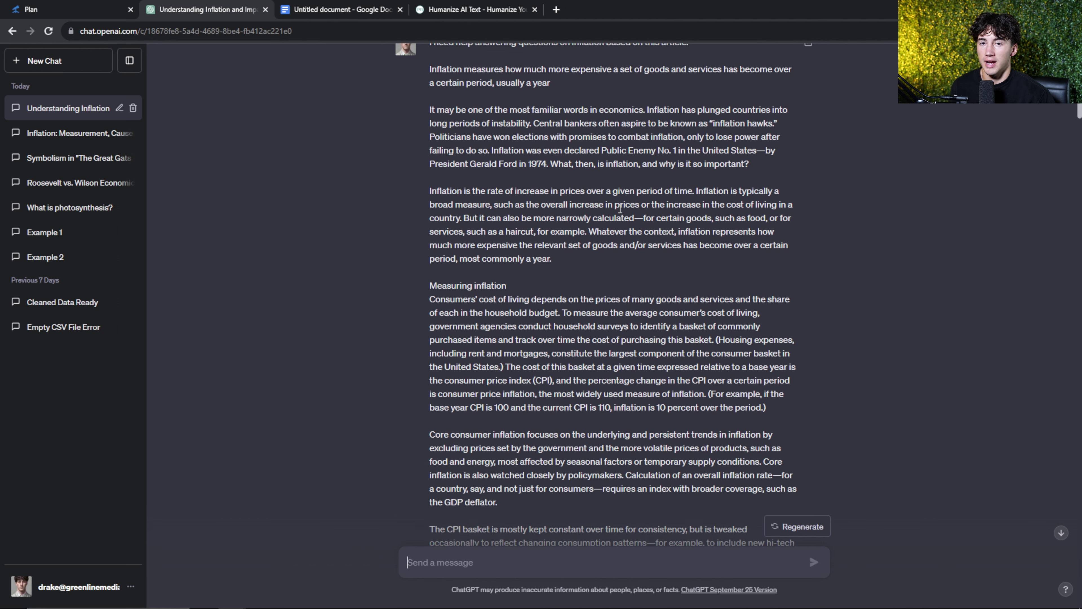
scroll(573, 190, "up", 1)
left_click_drag(428, 127, 723, 186)
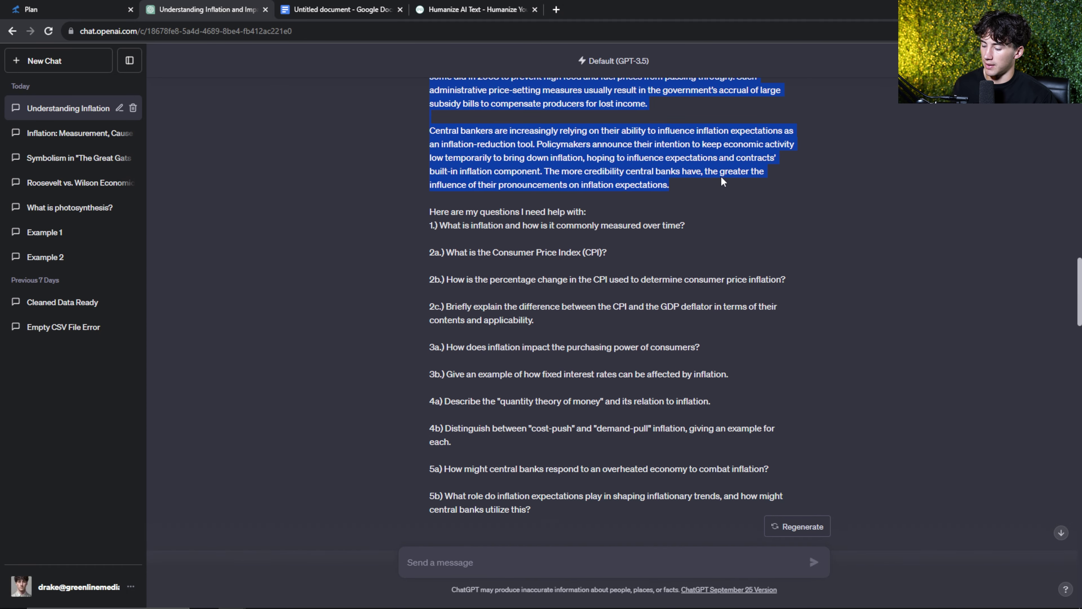
- Start a new chat and collapse the history sidebar
left_click(48, 64)
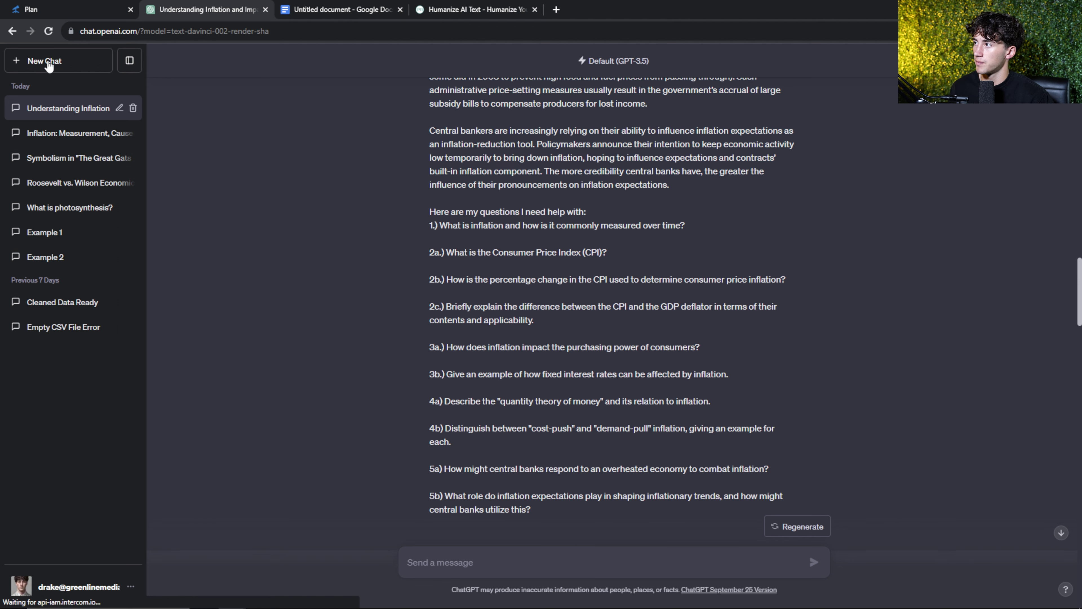
left_click(130, 60)
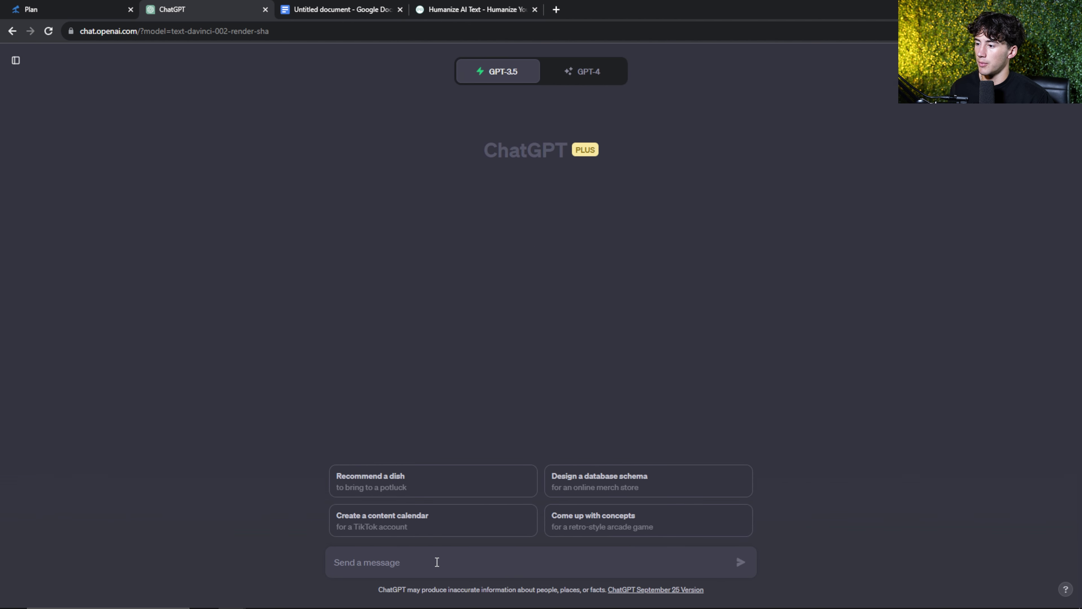
- Paste the inflation article into the message field and add blank lines above its first sentence
key("ctrl+v")
scroll(456, 526, "up", 3)
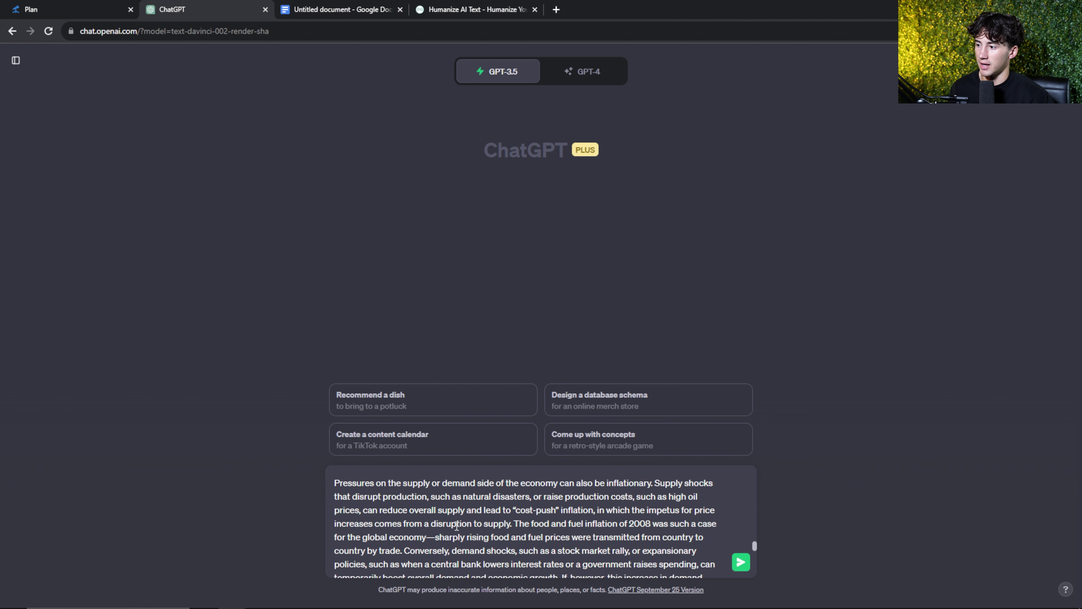
scroll(456, 526, "up", 10)
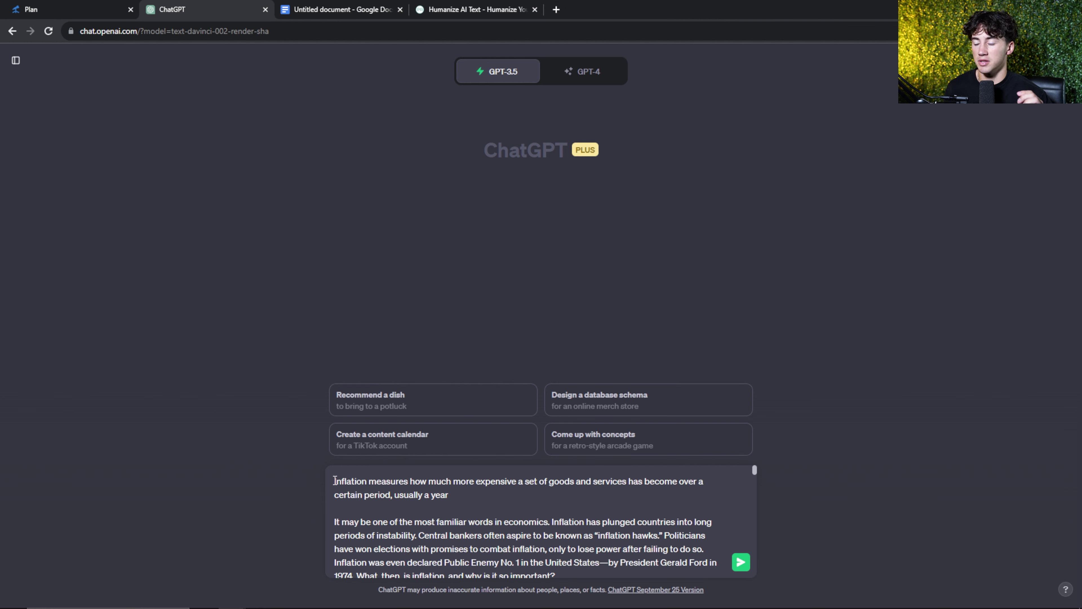
scroll(419, 494, "down", 5)
scroll(419, 491, "up", 5)
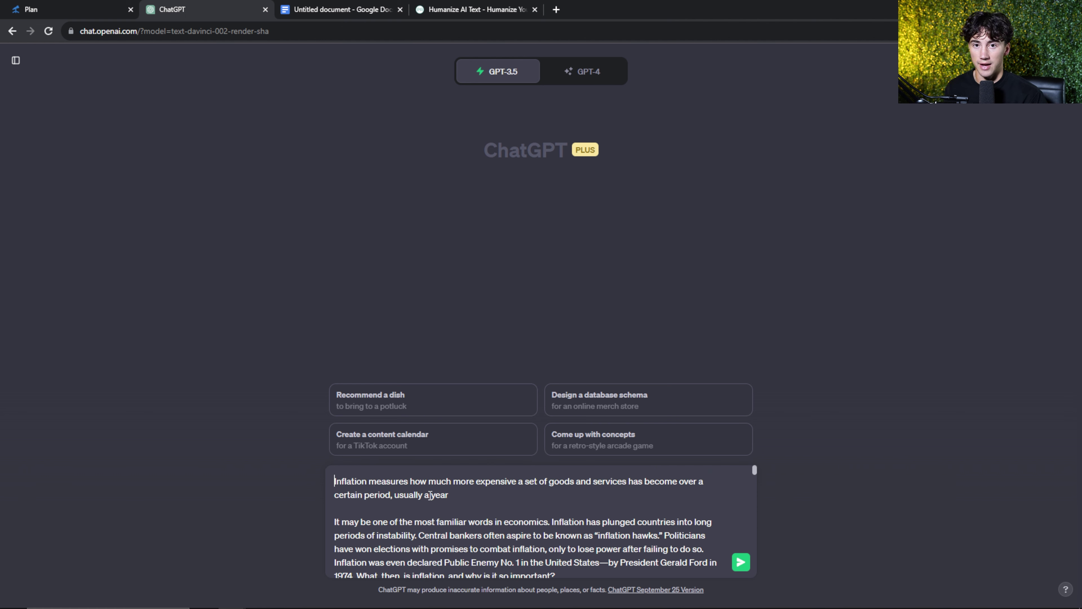
key("shift+Return")
key("shift+Return")
left_click(365, 474)
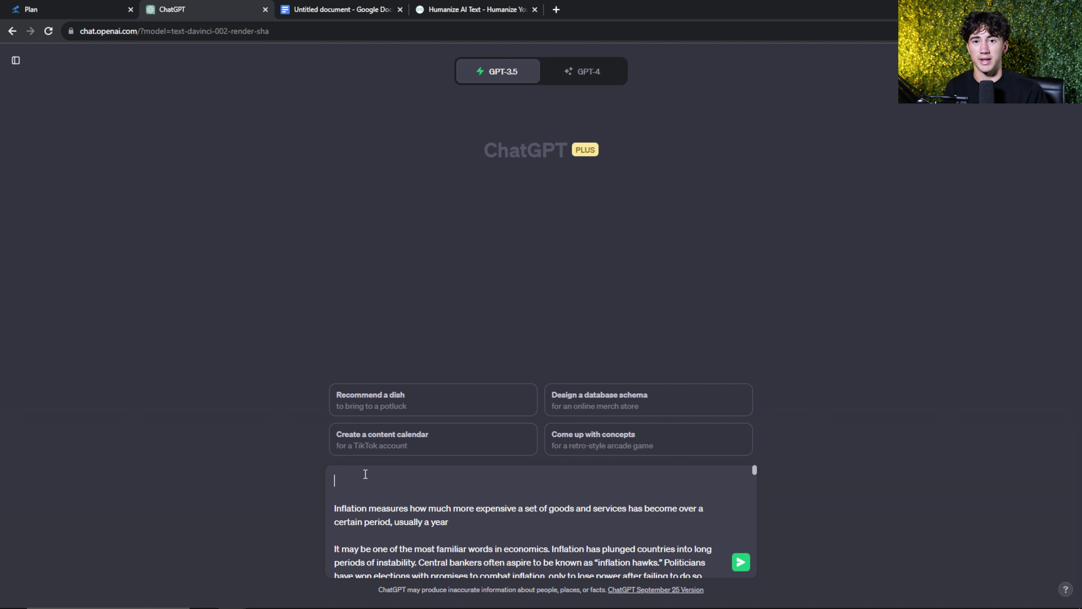
- Write "Summarize this article to me like I am five years old." above the pasted article and send the prompt
type("Su")
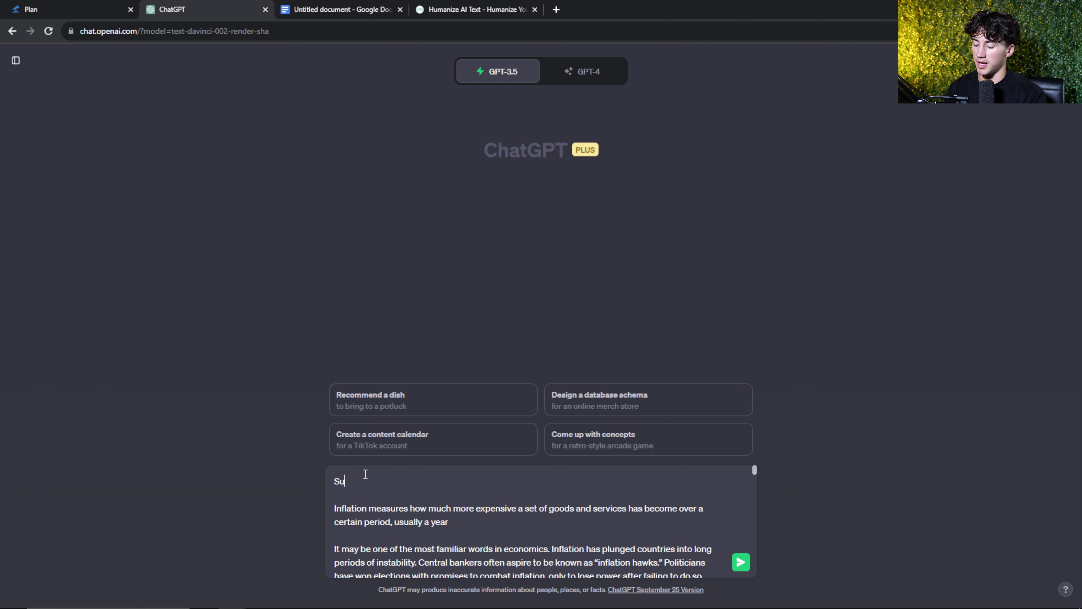
type("mmarize this article to me lik")
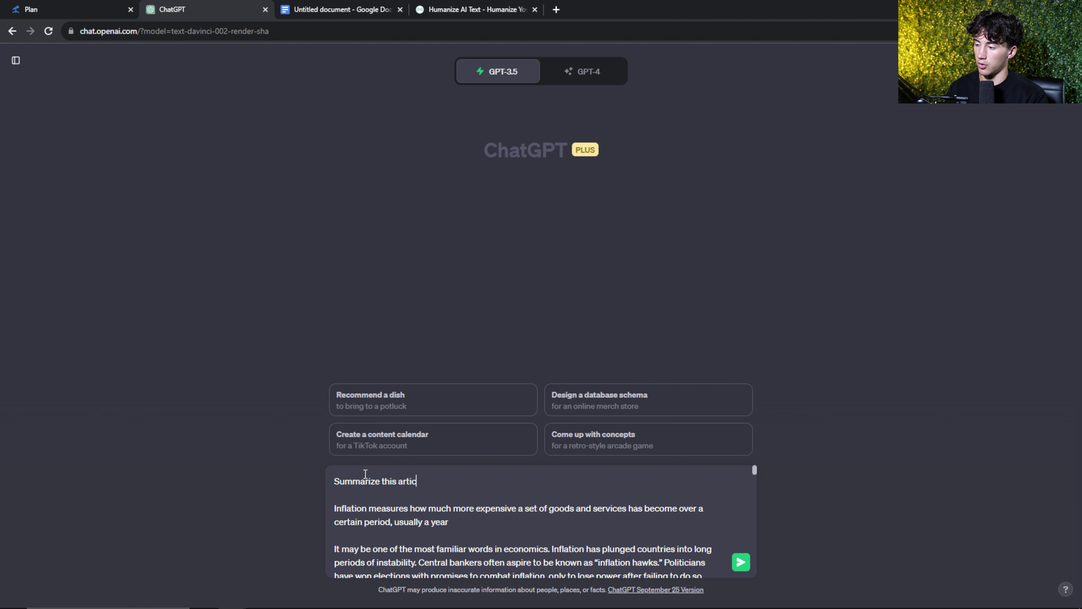
type("e ")
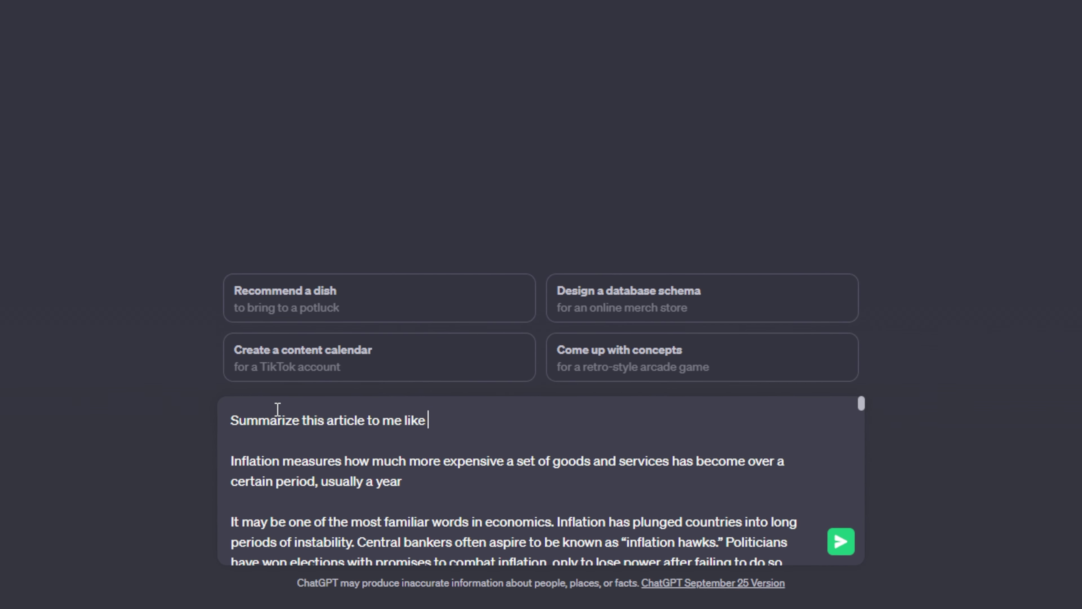
type("I am five years old.")
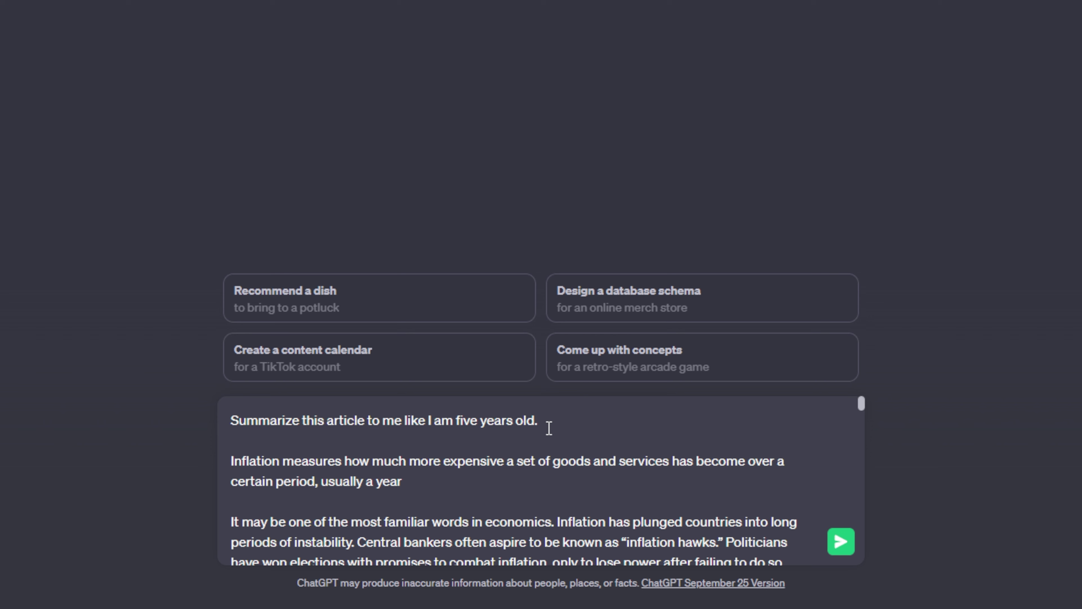
scroll(549, 428, "down", 5)
scroll(549, 429, "up", 5)
left_click(840, 541)
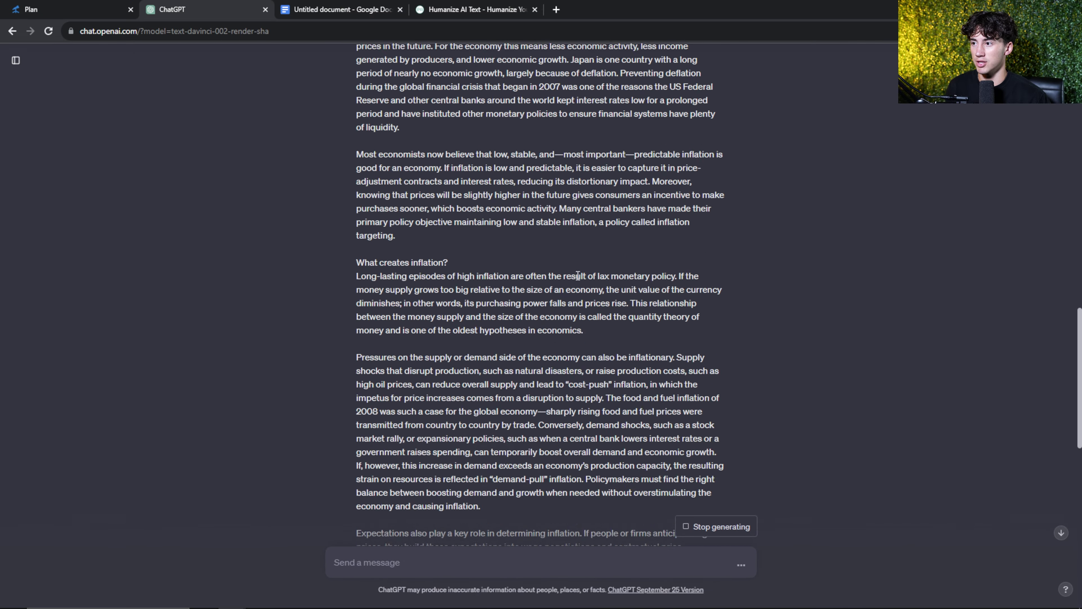
- Examine the simplified inflation summary, highlighting the favorite toy price example and the paragraphs that follow it
scroll(578, 275, "down", 15)
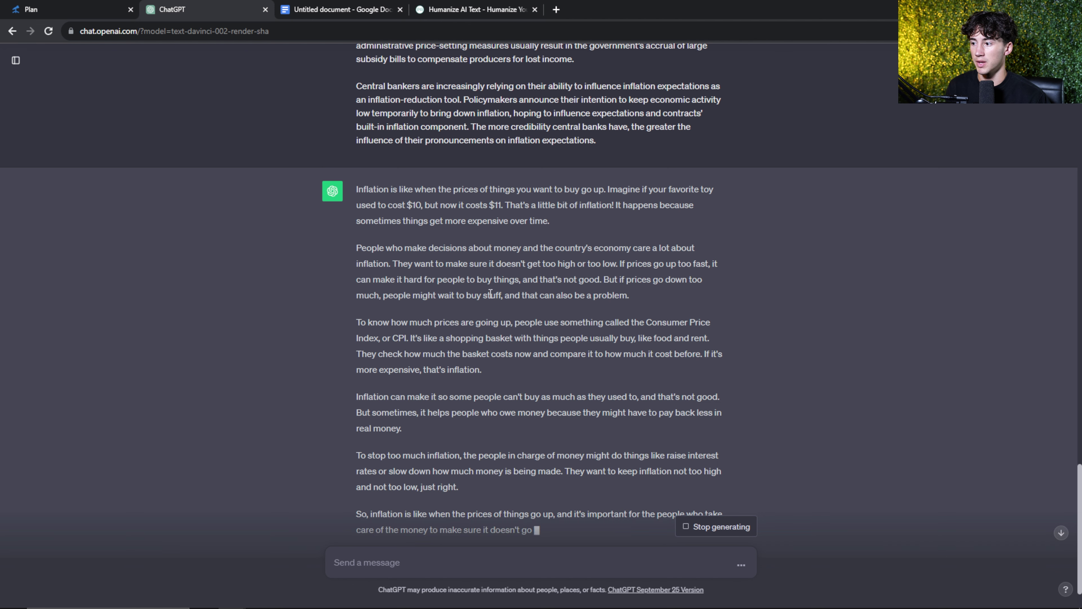
scroll(481, 324, "down", 2)
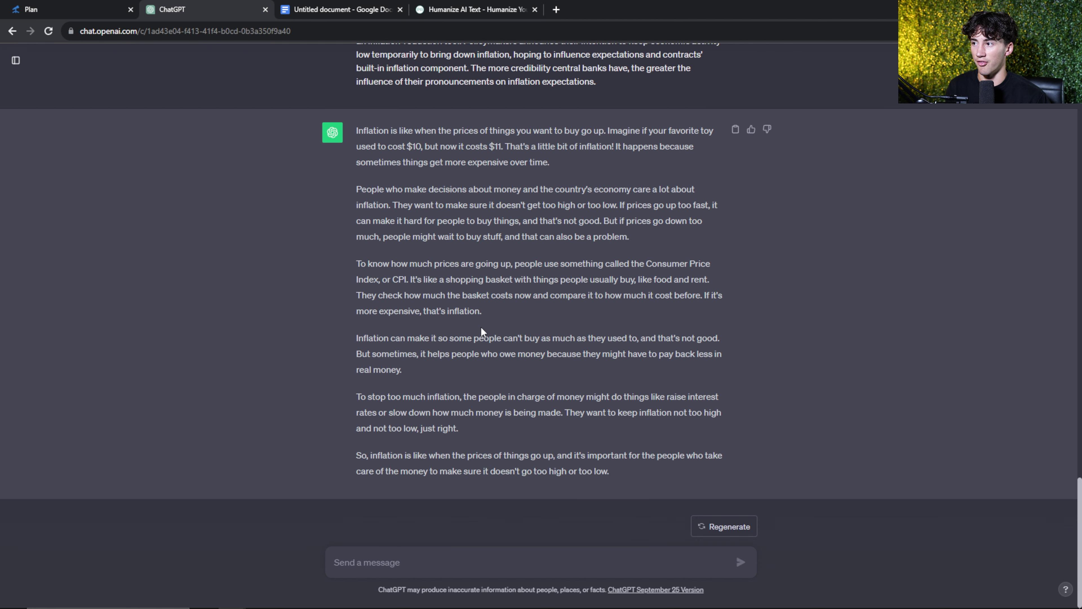
scroll(480, 327, "up", 3)
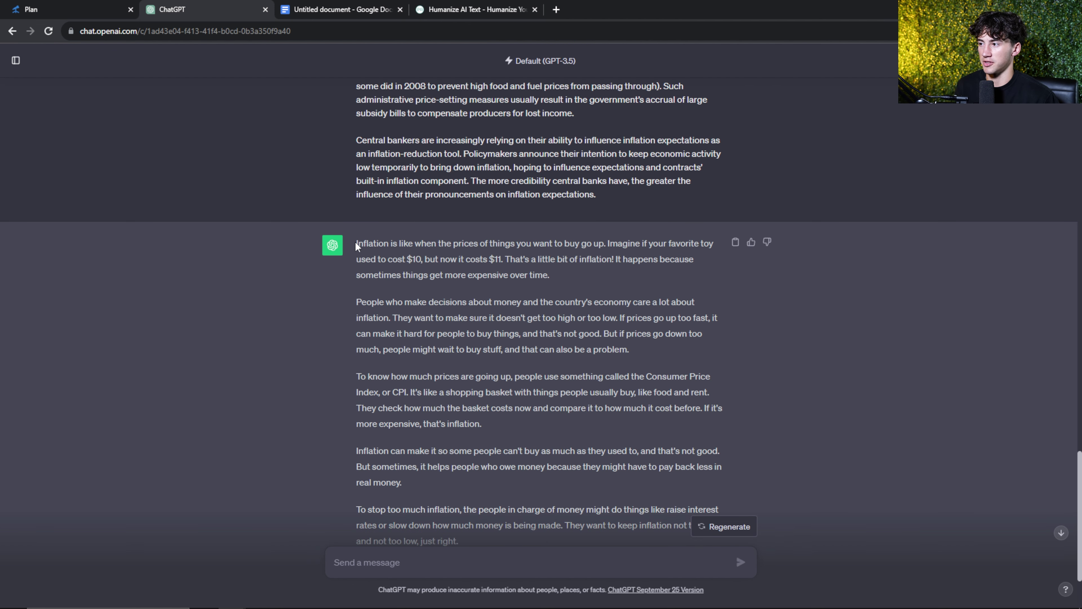
left_click_drag(356, 246, 695, 241)
left_click(613, 240)
left_click_drag(365, 259, 421, 259)
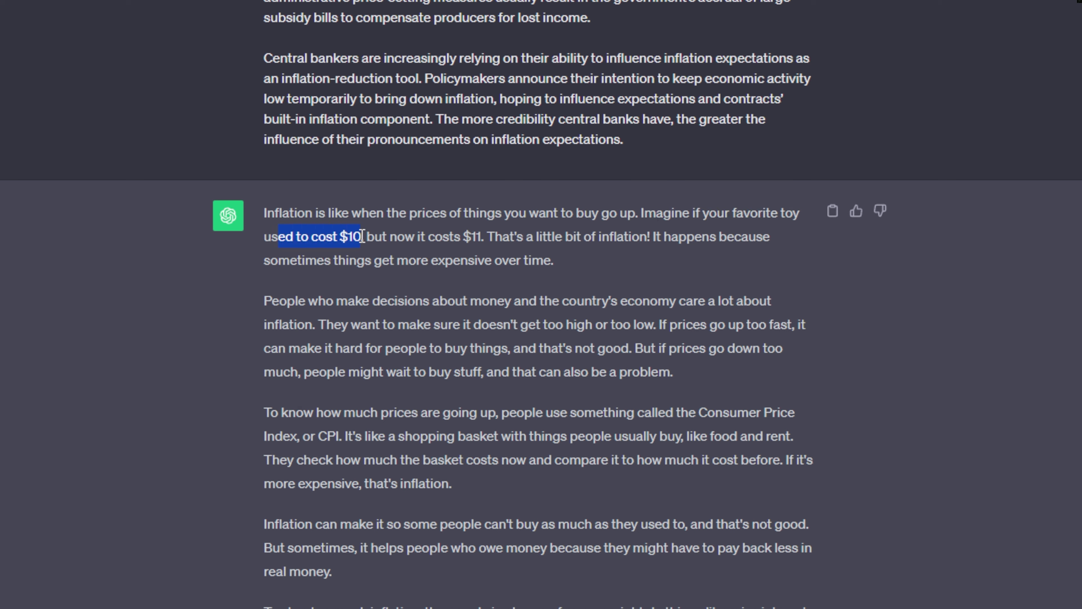
left_click_drag(362, 235, 616, 237)
left_click(507, 236)
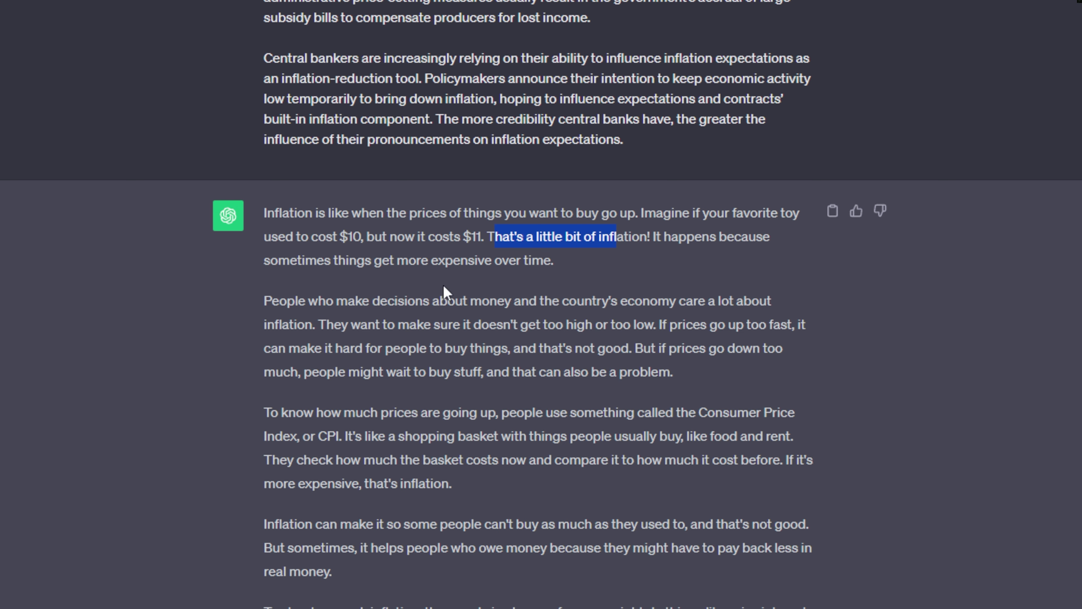
left_click(486, 278)
scroll(263, 135, "down", 4)
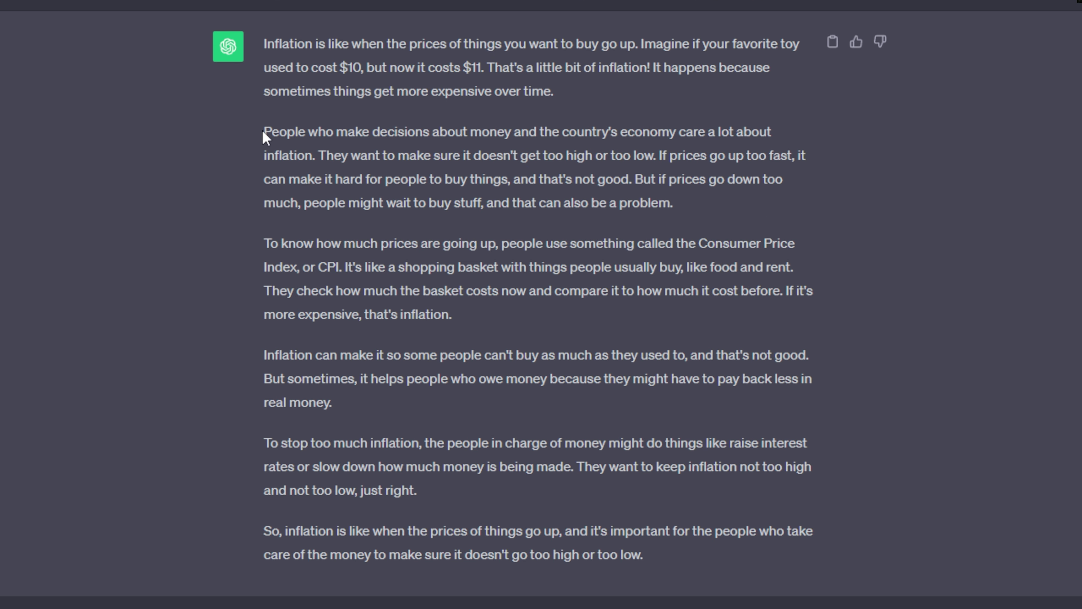
left_click_drag(263, 136, 788, 557)
left_click(788, 557)
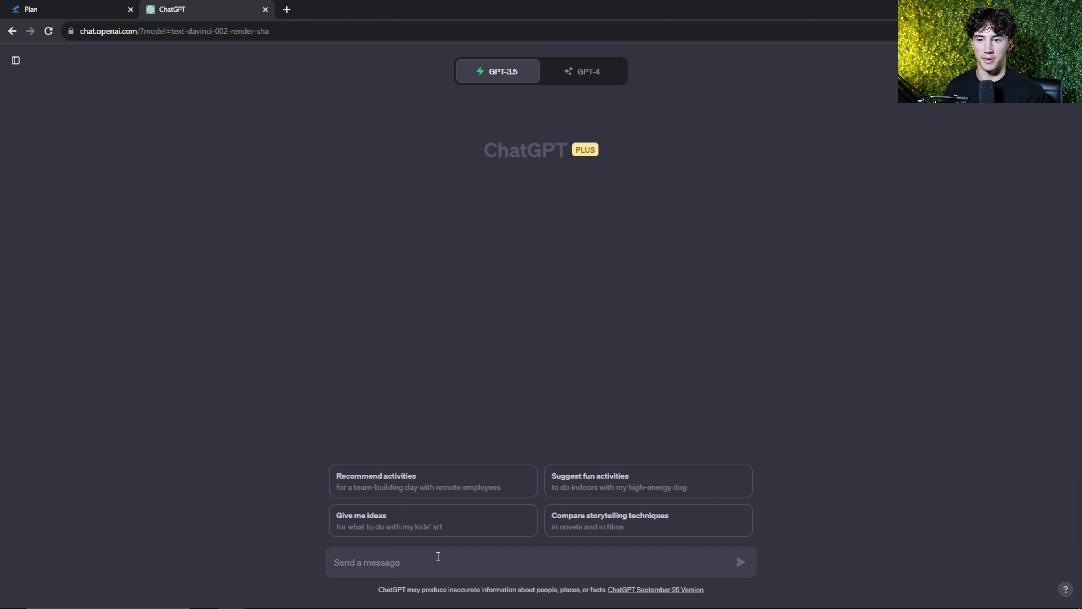
- Write a prompt asking for a somewhat rhyming song to remember the 27 amendments that gives a general idea on what each amendment does
type("Create me a song to remember the 27 amendments. I want these lyrics to somewhat rhyme, and make sense to give a general idea on what each amendment does.")
left_click_drag(340, 549, 377, 549)
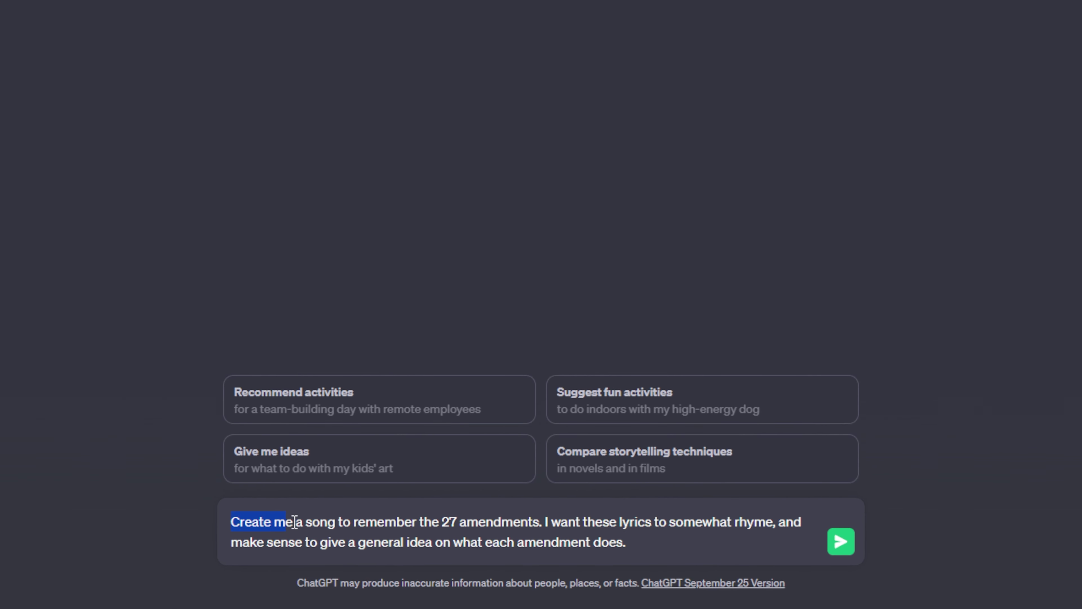
left_click_drag(294, 522, 775, 517)
left_click(554, 522)
left_click_drag(251, 525, 348, 541)
left_click(479, 542)
left_click_drag(479, 542, 643, 544)
- Change "general idea on" to "general idea of" in the song prompt and send it
left_click(447, 544)
key("BackSpace")
type("f")
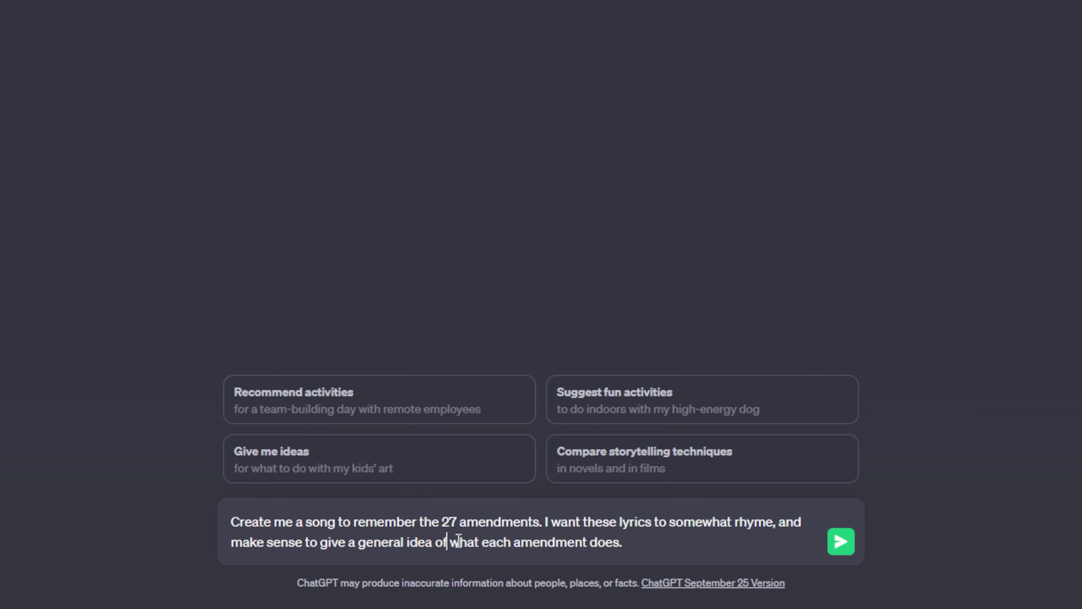
left_click(650, 546)
left_click(841, 541)
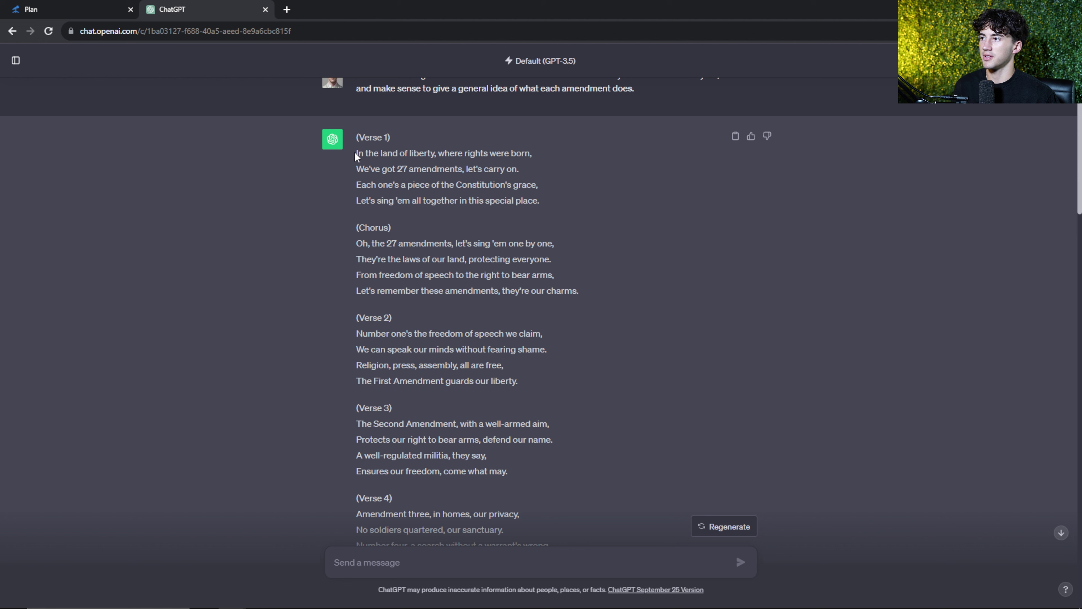
- Examine the song lyrics from Verse 1 through Verse 3, highlighting the chorus and the First and Second Amendment lines
left_click_drag(356, 153, 560, 206)
left_click(474, 223)
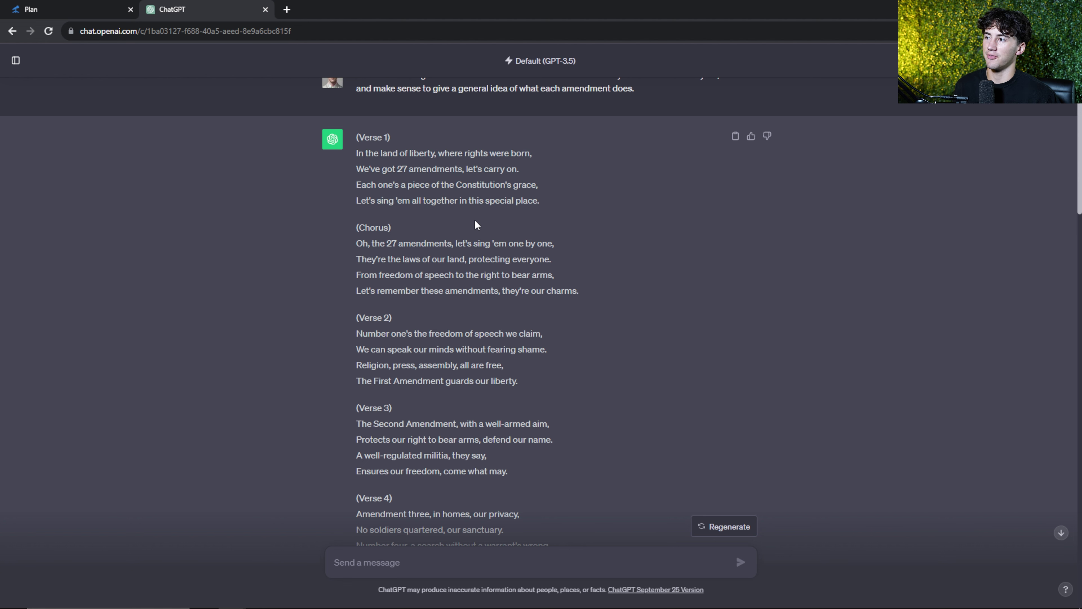
left_click_drag(355, 242, 603, 283)
left_click(603, 284)
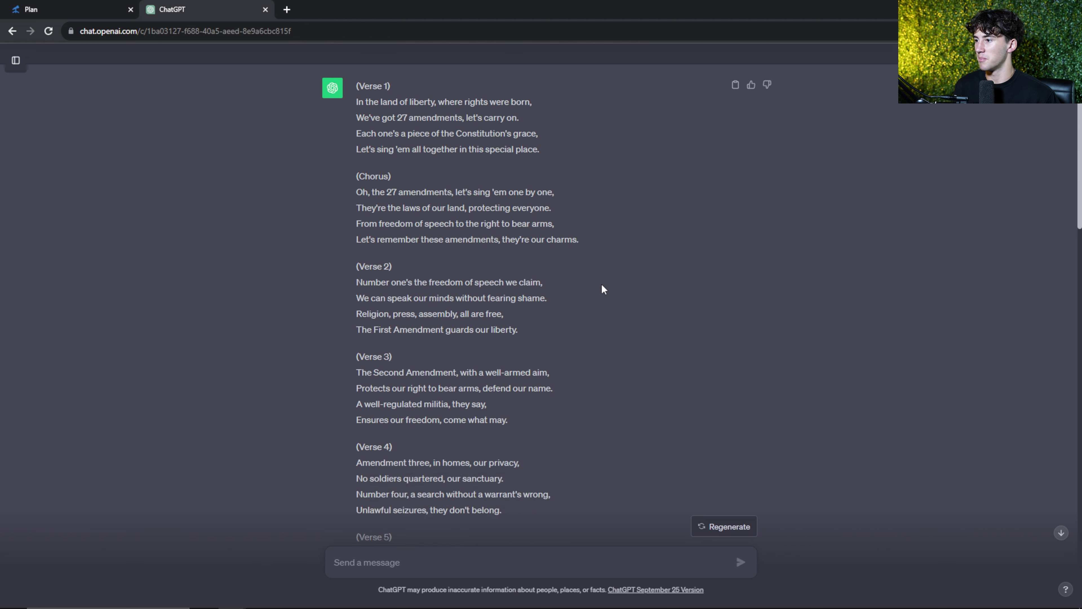
scroll(553, 282, "down", 3)
left_click_drag(356, 221, 527, 271)
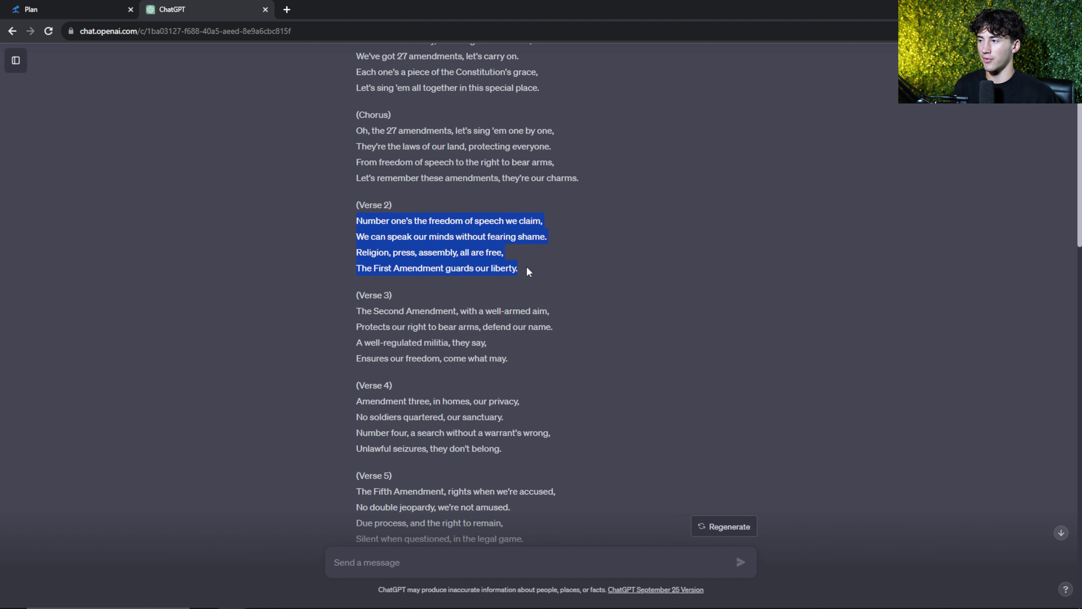
left_click(370, 227)
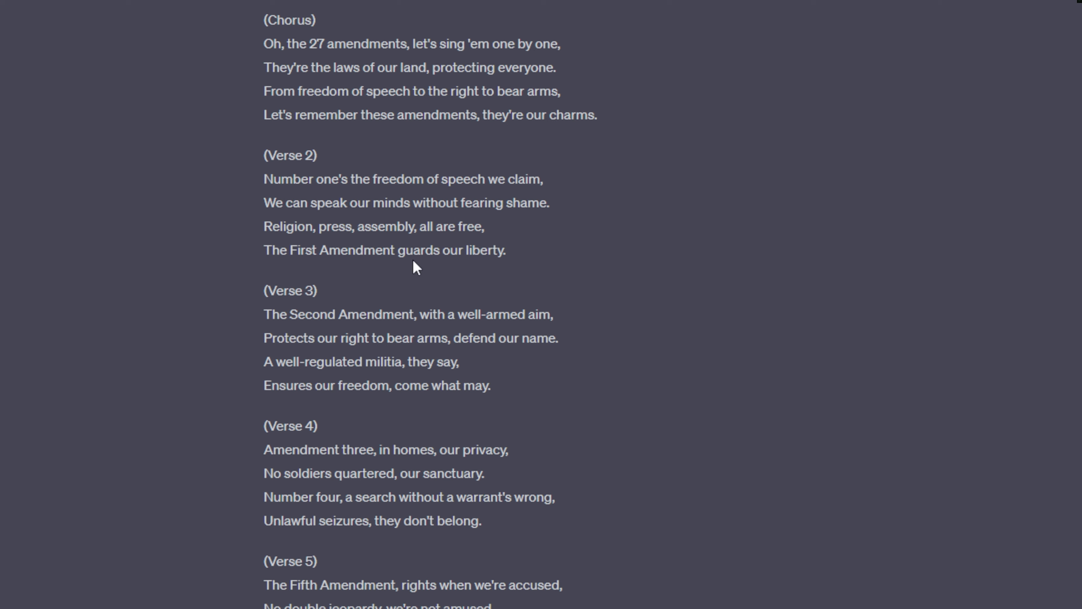
left_click_drag(287, 337, 556, 338)
left_click_drag(263, 361, 401, 362)
left_click_drag(272, 385, 379, 405)
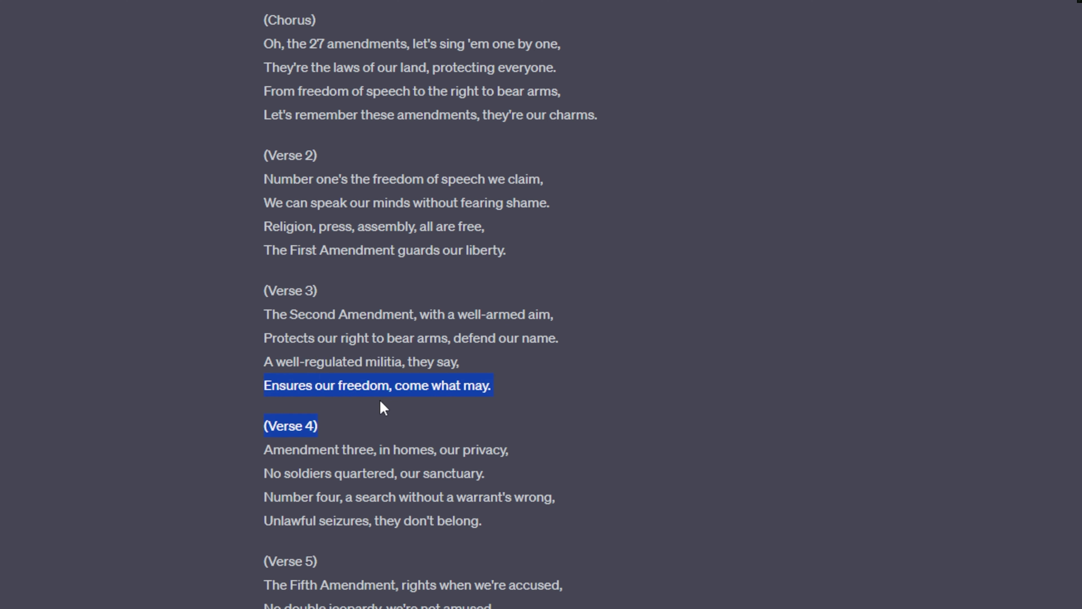
left_click(501, 389)
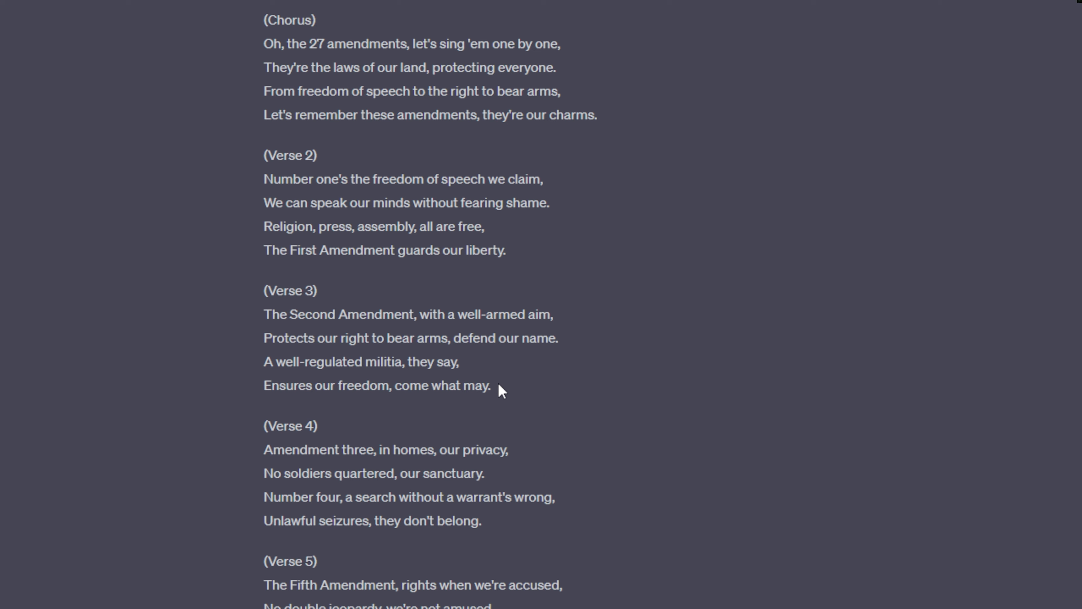